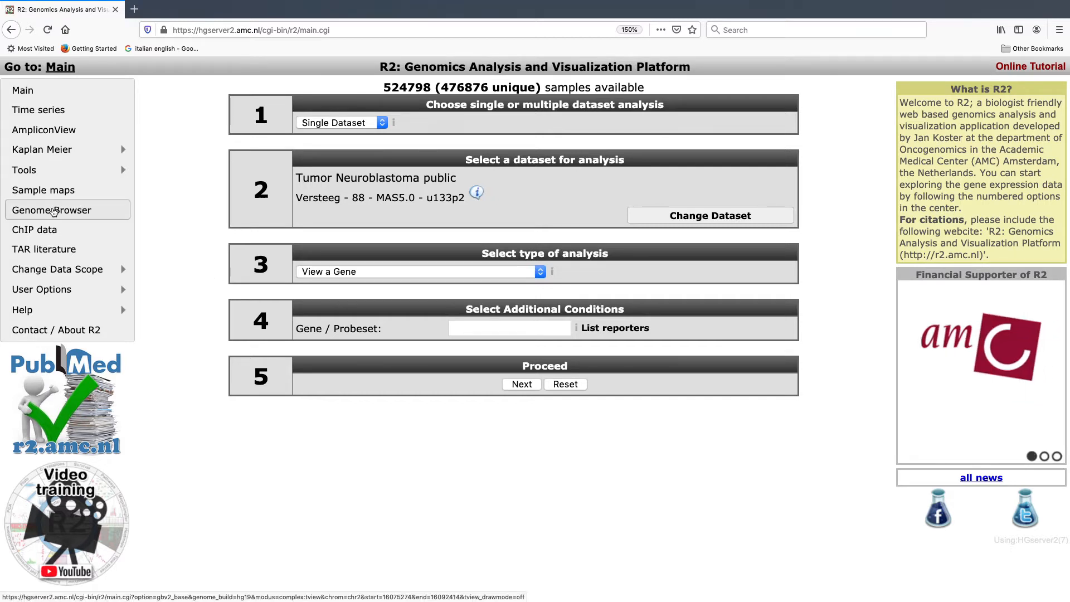
Step: Open the Genome Browser and inspect the reference sequence details of the MYCN transcripts
{"action": "left_click", "coordinate": [53, 211]}
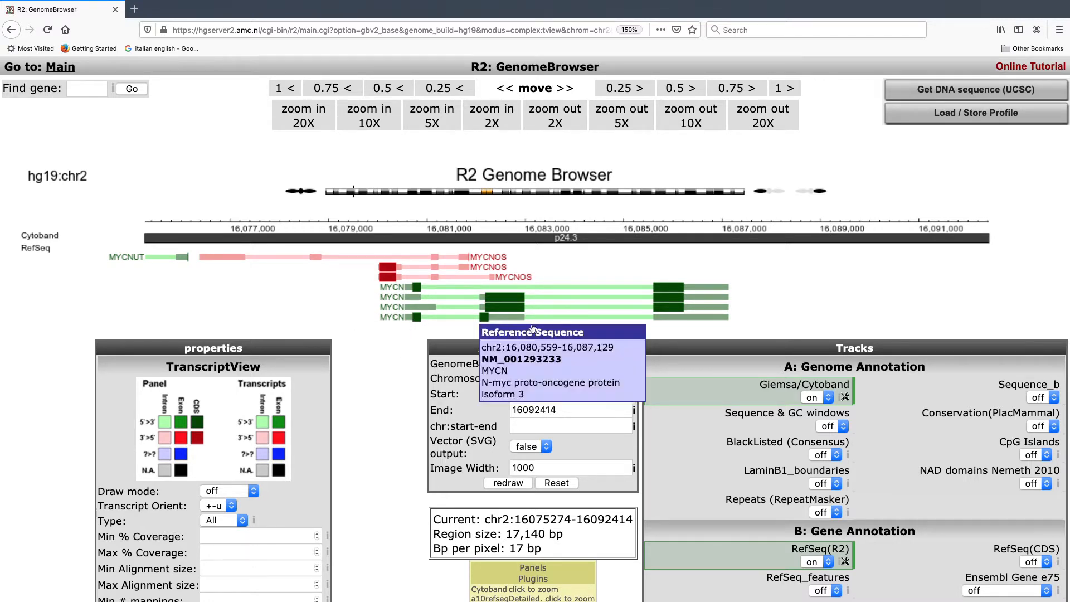
{"action": "mouse_move", "coordinate": [459, 272]}
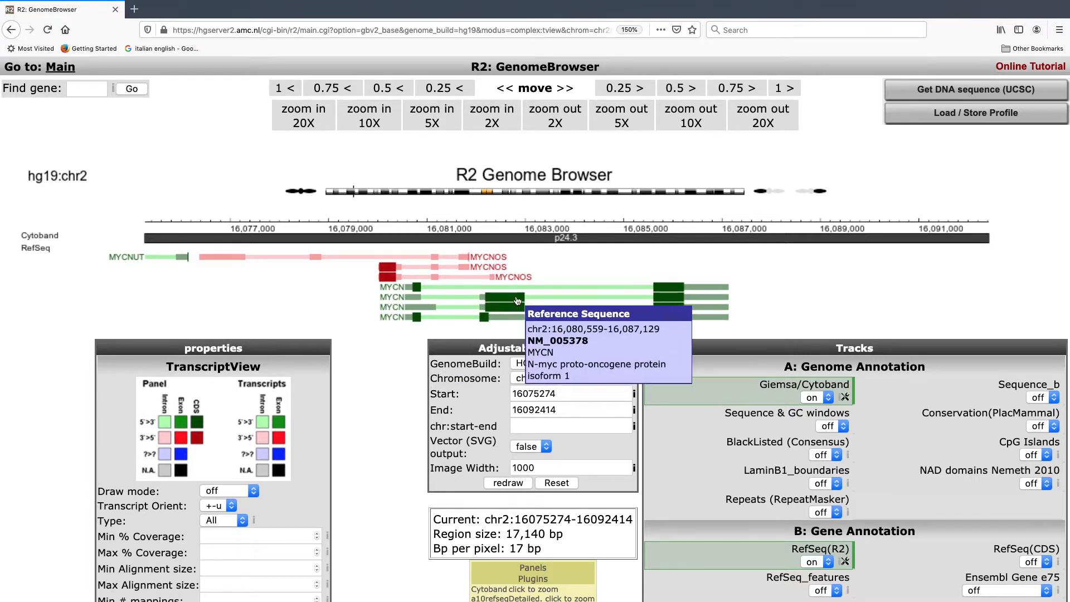
{"action": "mouse_move", "coordinate": [518, 310]}
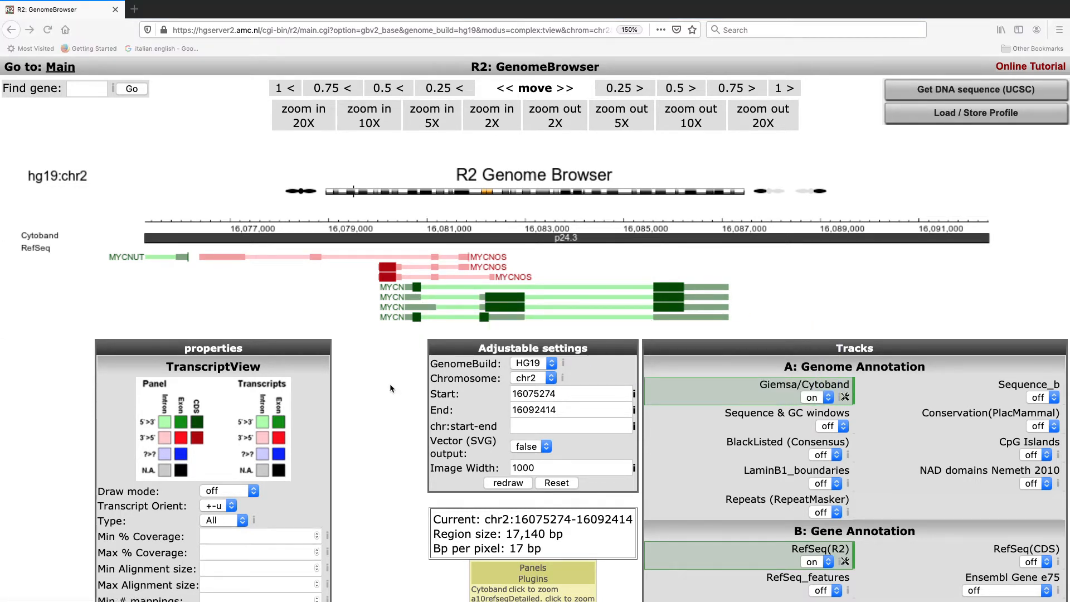
{"action": "mouse_move", "coordinate": [394, 283]}
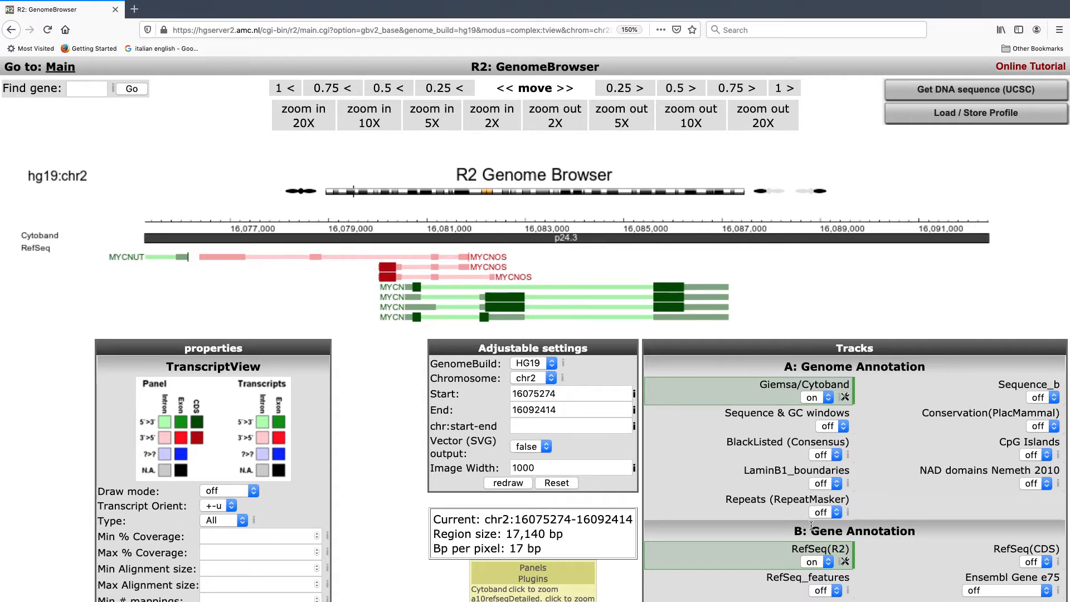
Step: Set the RefSeq(R2) track's represent option to merge_by_symbol and redraw the genome view
{"action": "scroll", "coordinate": [811, 525], "scroll_direction": "down", "scroll_amount": 2}
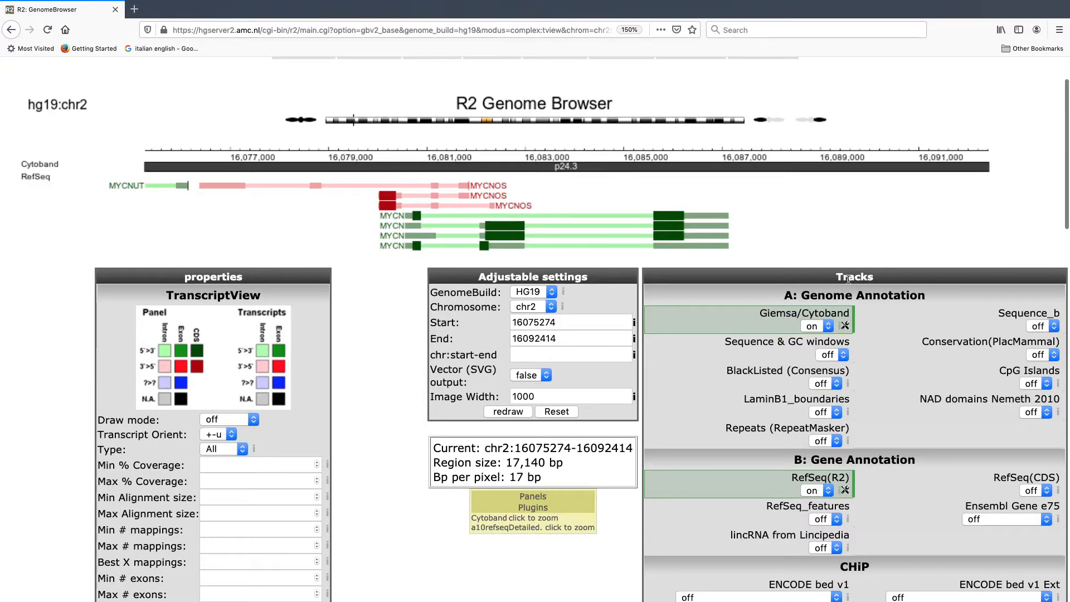
{"action": "left_click", "coordinate": [845, 491]}
{"action": "scroll", "coordinate": [871, 443], "scroll_direction": "down", "scroll_amount": 1}
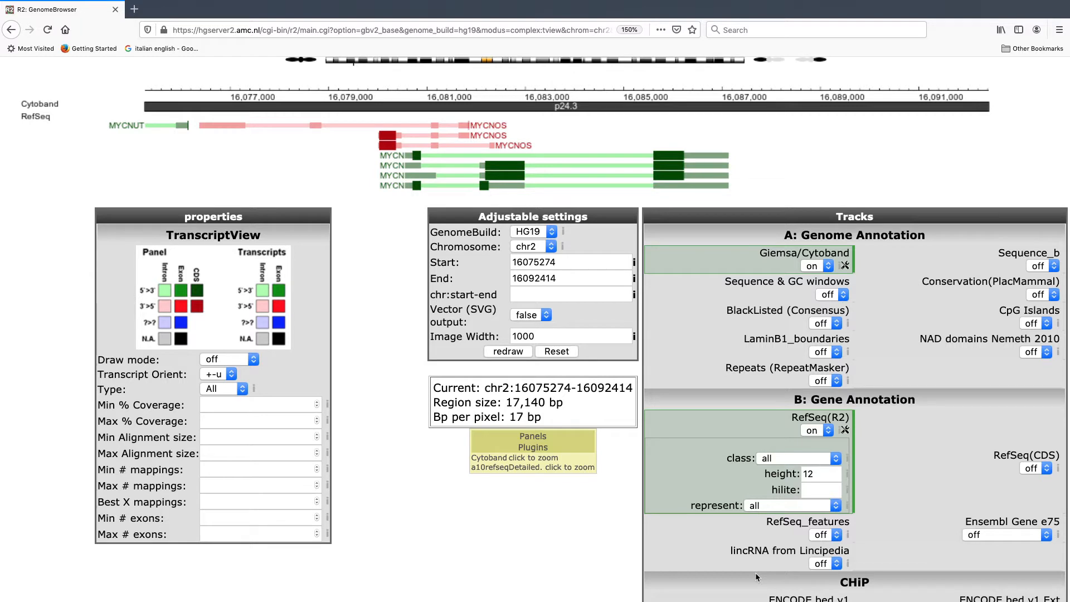
{"action": "left_click", "coordinate": [794, 507]}
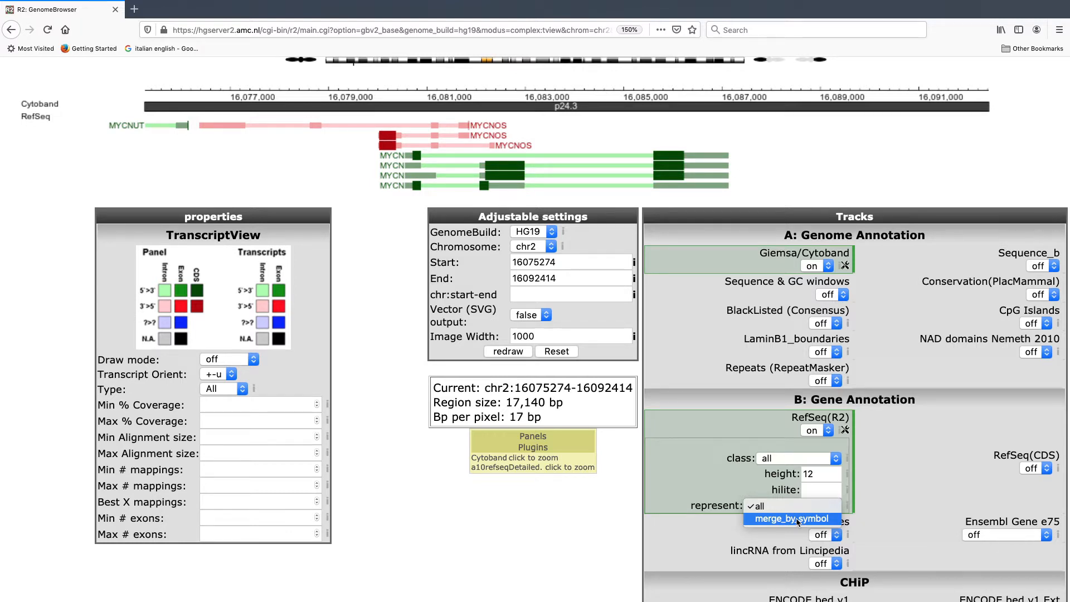
{"action": "left_click", "coordinate": [798, 520]}
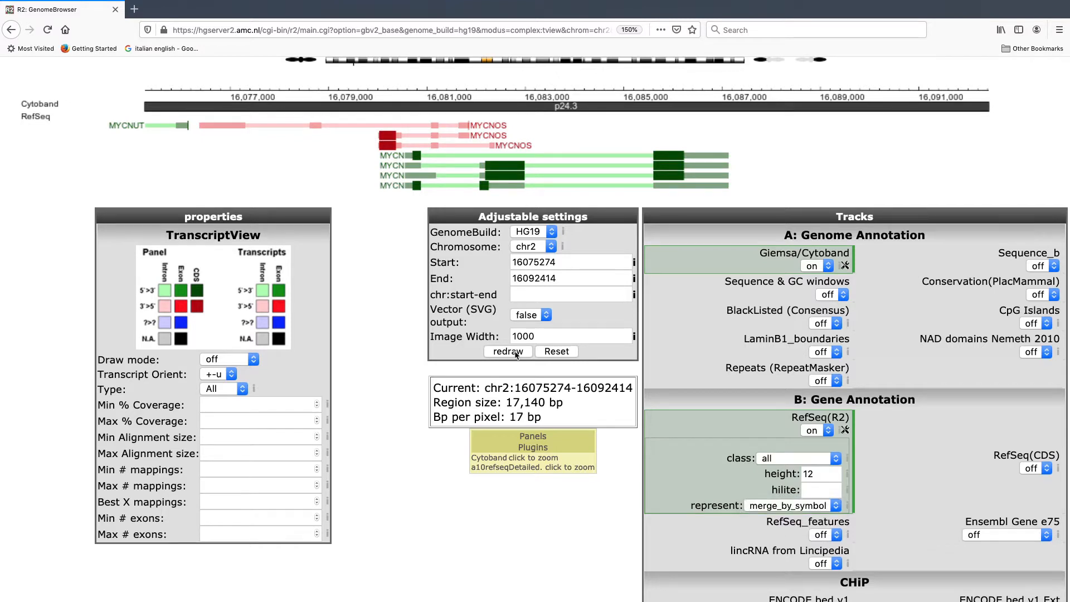
{"action": "left_click", "coordinate": [508, 352]}
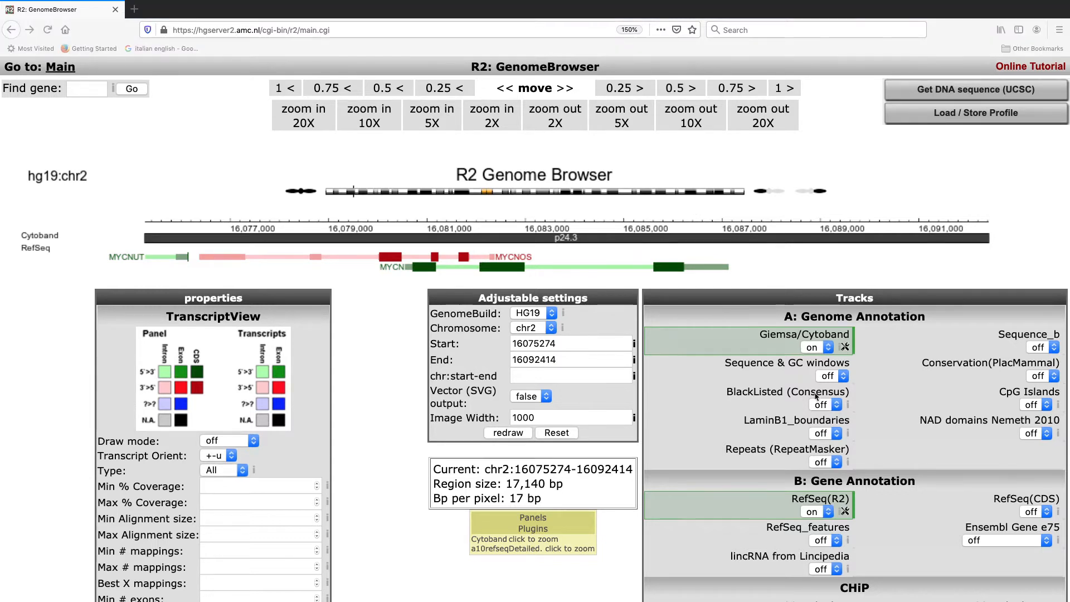
Step: Set the RefSeq(R2) track's height to 20 and redraw the genome view
{"action": "left_click", "coordinate": [845, 512]}
{"action": "scroll", "coordinate": [839, 473], "scroll_direction": "down", "scroll_amount": 2}
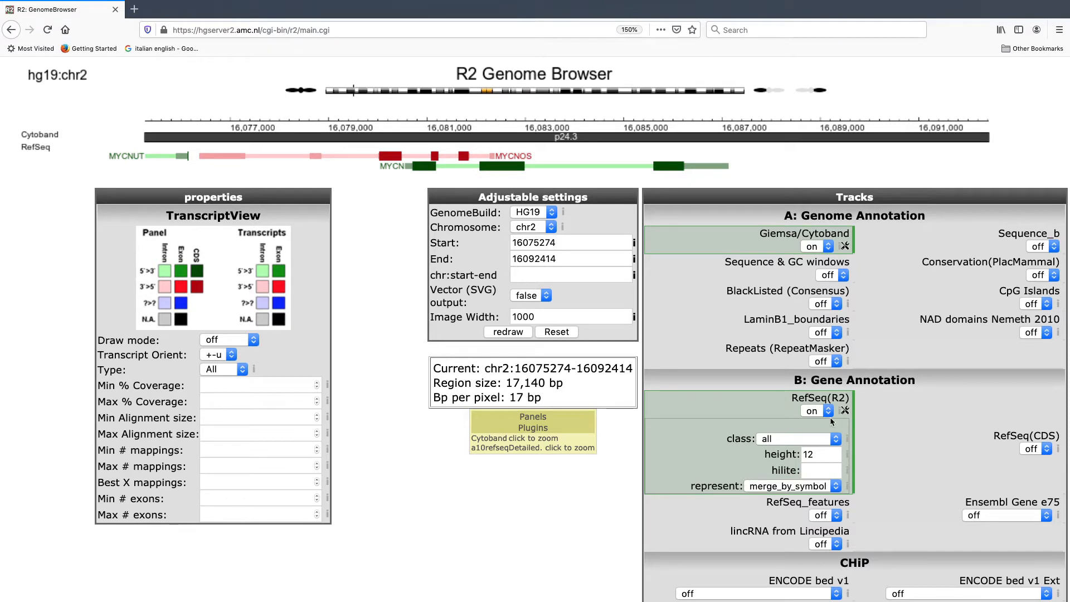
{"action": "double_click", "coordinate": [824, 458]}
{"action": "key", "text": "BackSpace"}
{"action": "type", "text": "20"}
{"action": "left_click", "coordinate": [504, 335]}
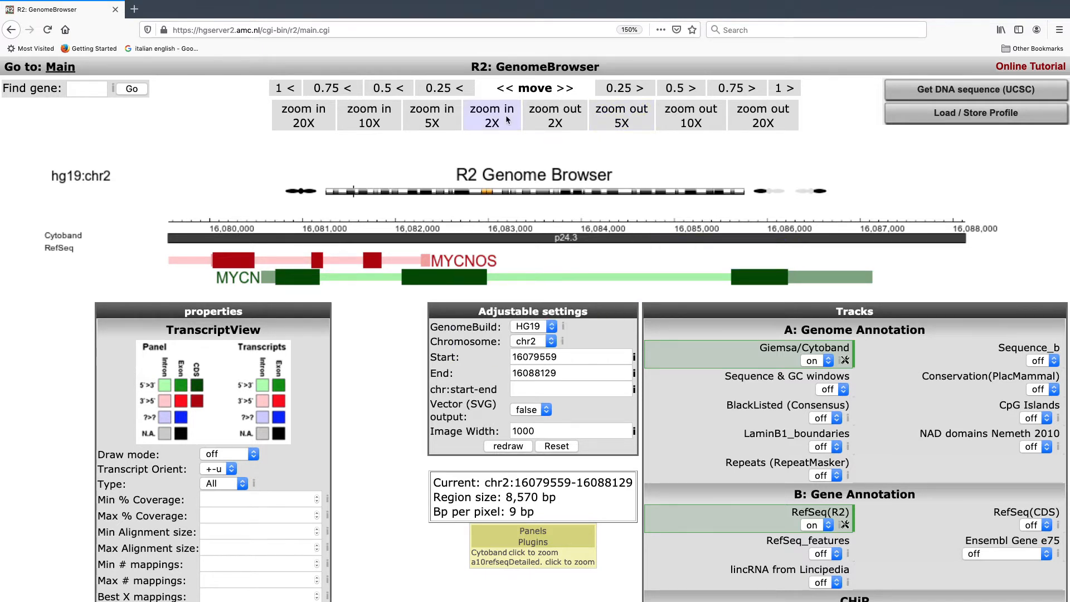
Step: Zoom the MYCN region out 10X and a further 20X to view the neighbouring genes
{"action": "left_click", "coordinate": [711, 116]}
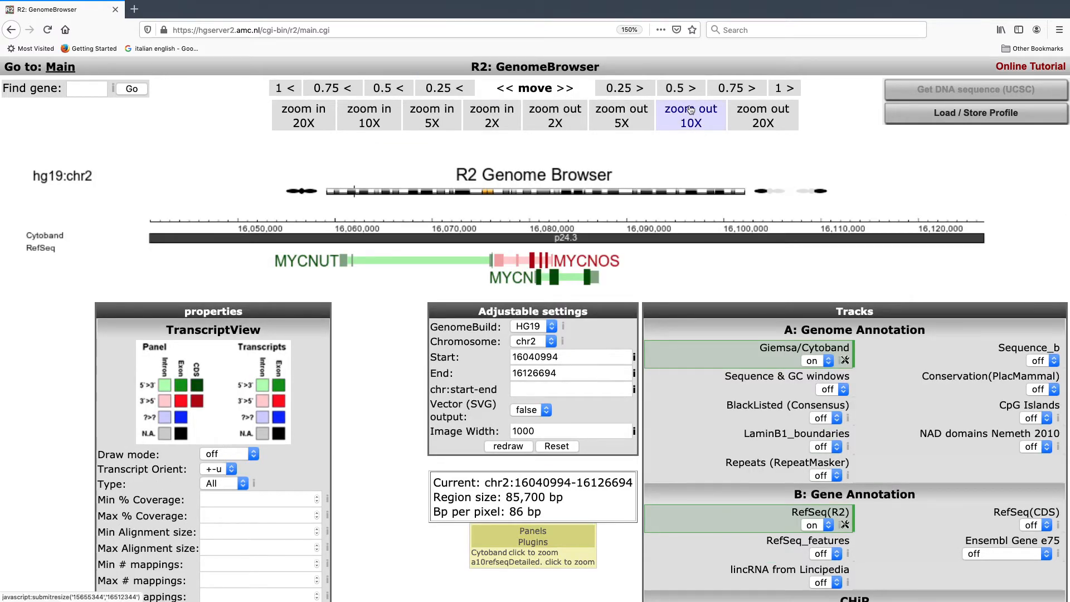
{"action": "left_click", "coordinate": [765, 123]}
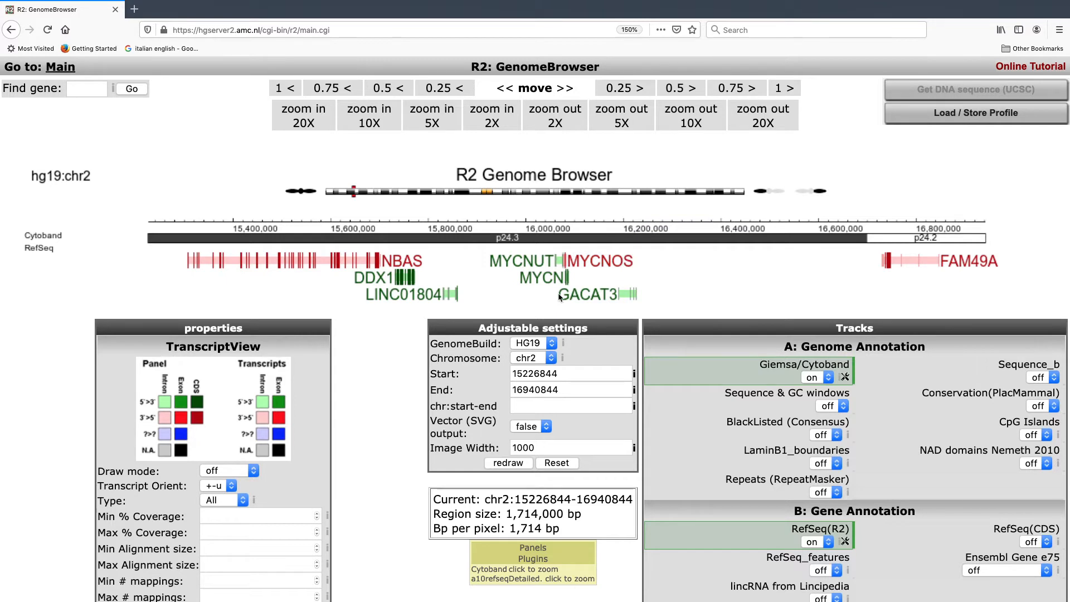
Step: Find the gene TERT and view its telomerase reverse transcriptase isoform 1 entry
{"action": "left_click", "coordinate": [88, 84]}
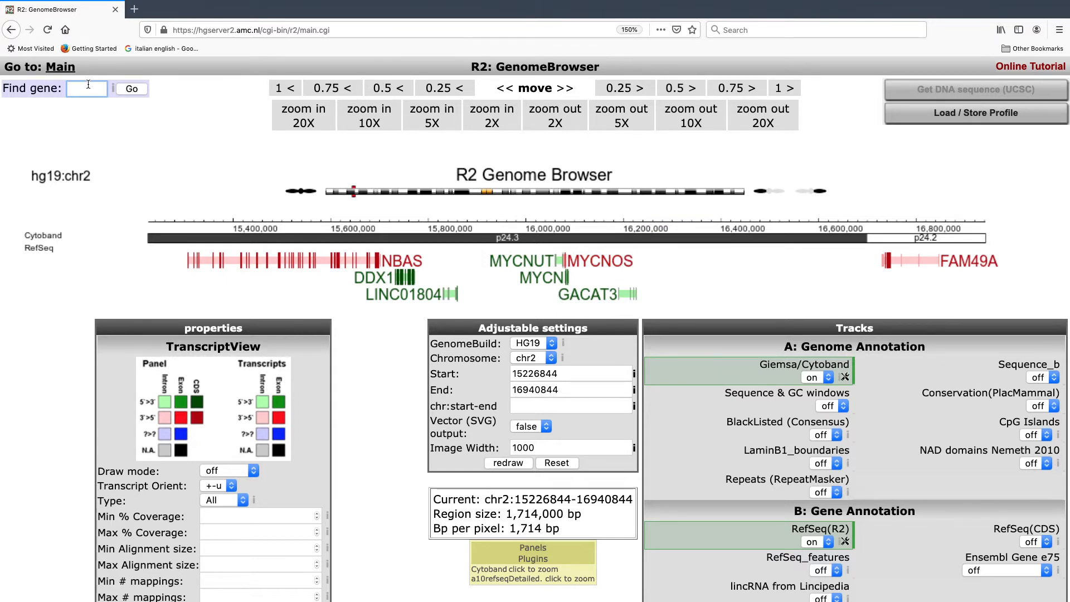
{"action": "type", "text": "TERT"}
{"action": "left_click", "coordinate": [135, 93]}
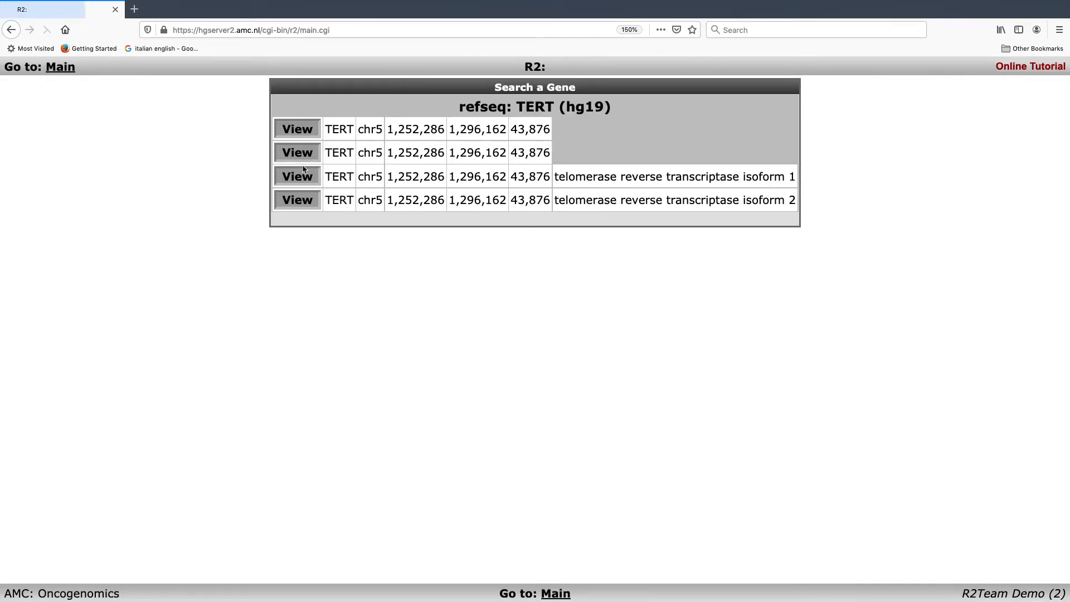
{"action": "left_click", "coordinate": [304, 170]}
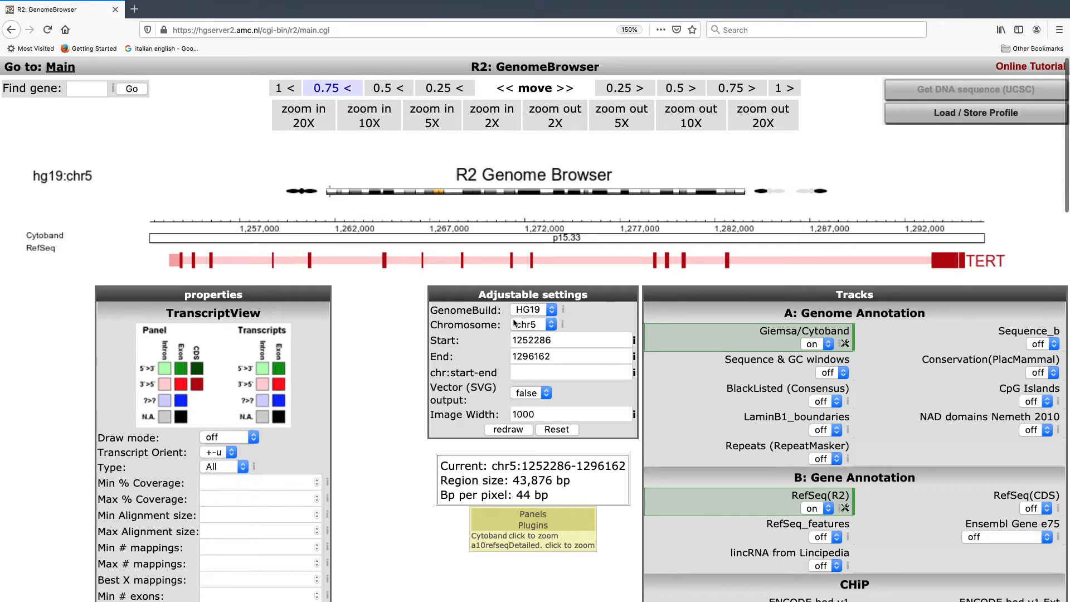
{"action": "key", "text": "ctrl+minus"}
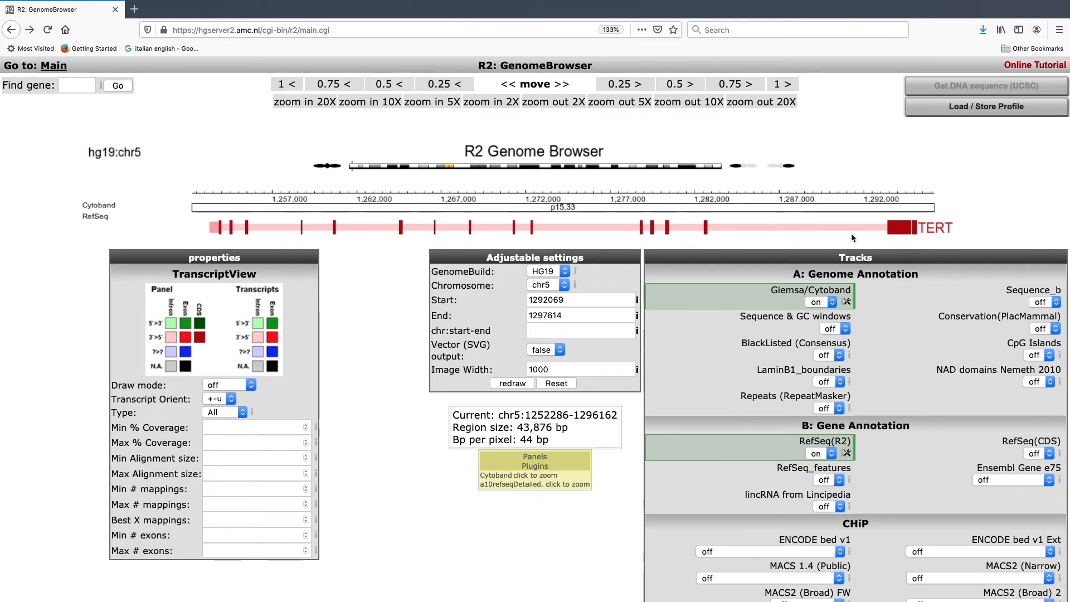
{"action": "left_click_drag", "start_coordinate": [851, 233], "coordinate": [961, 240]}
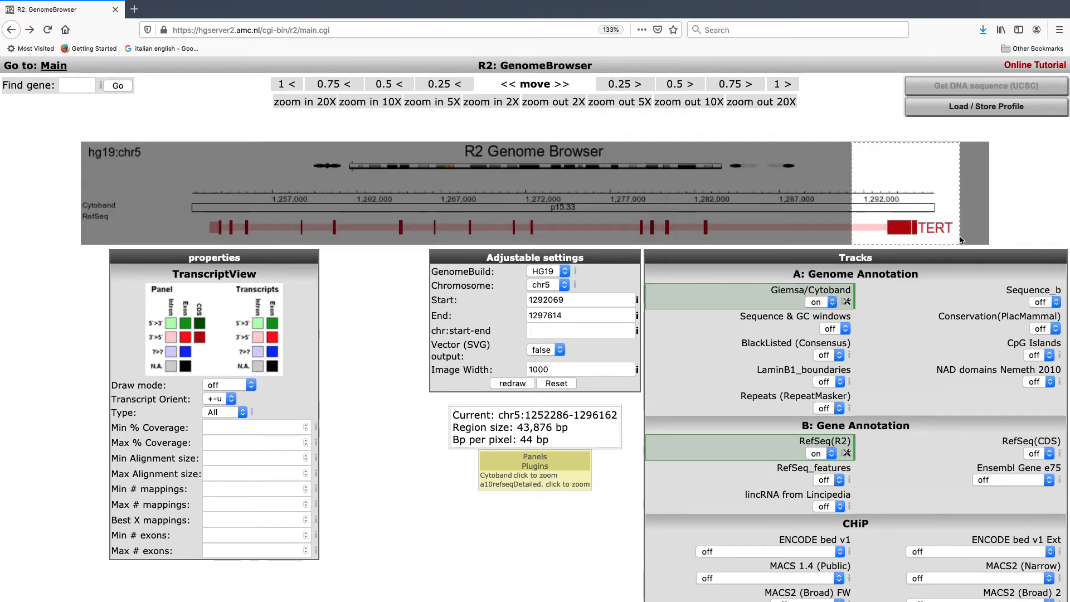
{"action": "left_click", "coordinate": [517, 382]}
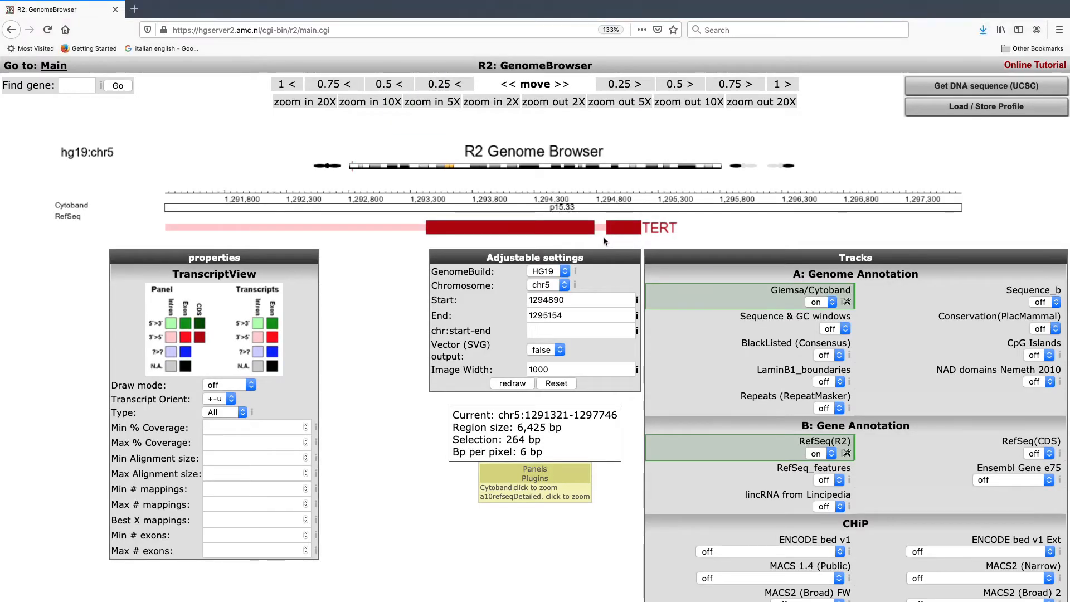
{"action": "left_click_drag", "start_coordinate": [606, 239], "coordinate": [642, 240]}
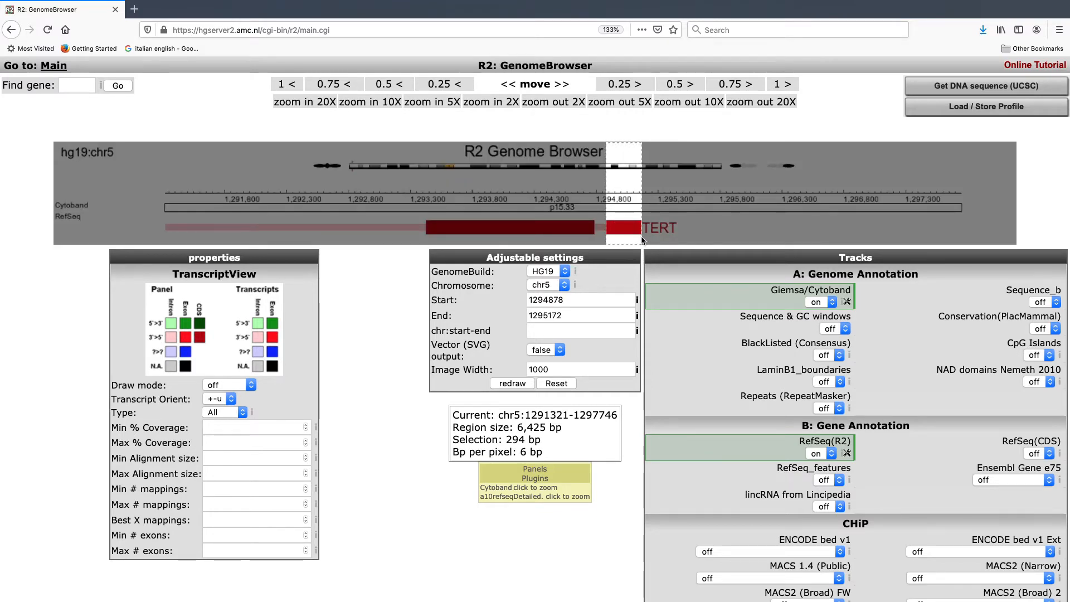
{"action": "left_click", "coordinate": [516, 384]}
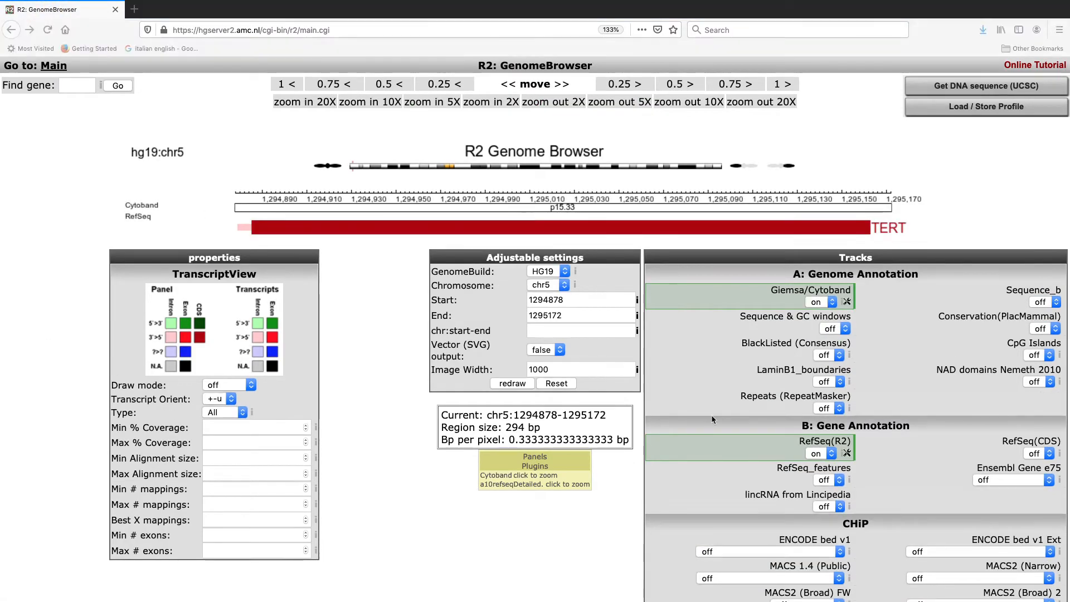
Step: Turn on the RefSeq(CDS) gene annotation track and redraw the genome view
{"action": "left_click", "coordinate": [1038, 454]}
{"action": "left_click", "coordinate": [1039, 467]}
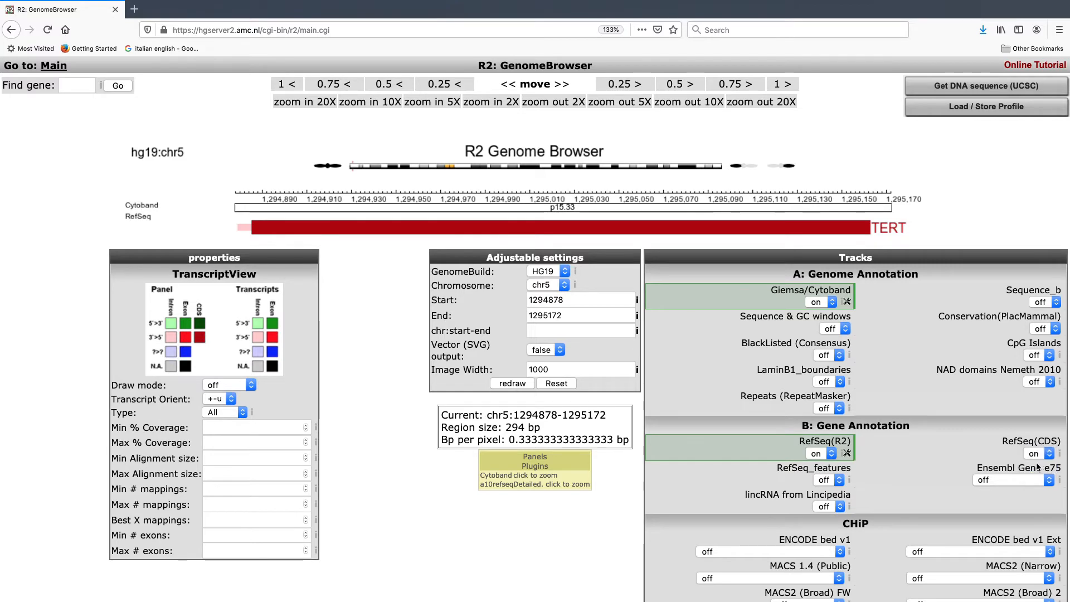
{"action": "left_click", "coordinate": [518, 385]}
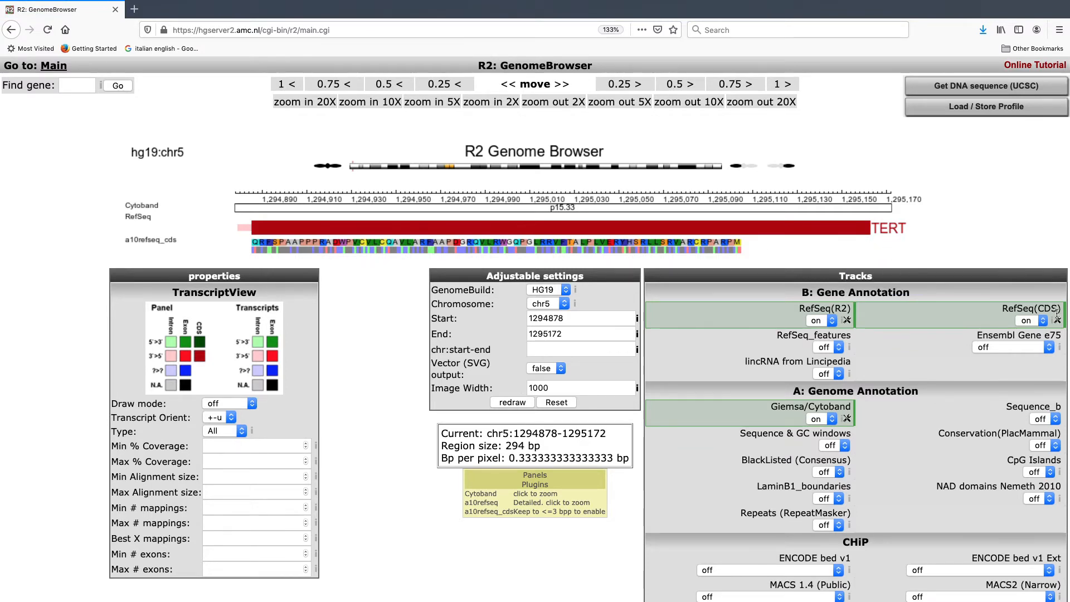
Step: Set the RefSeq(CDS) track's mode to P and redraw the genome view
{"action": "left_click", "coordinate": [1058, 321]}
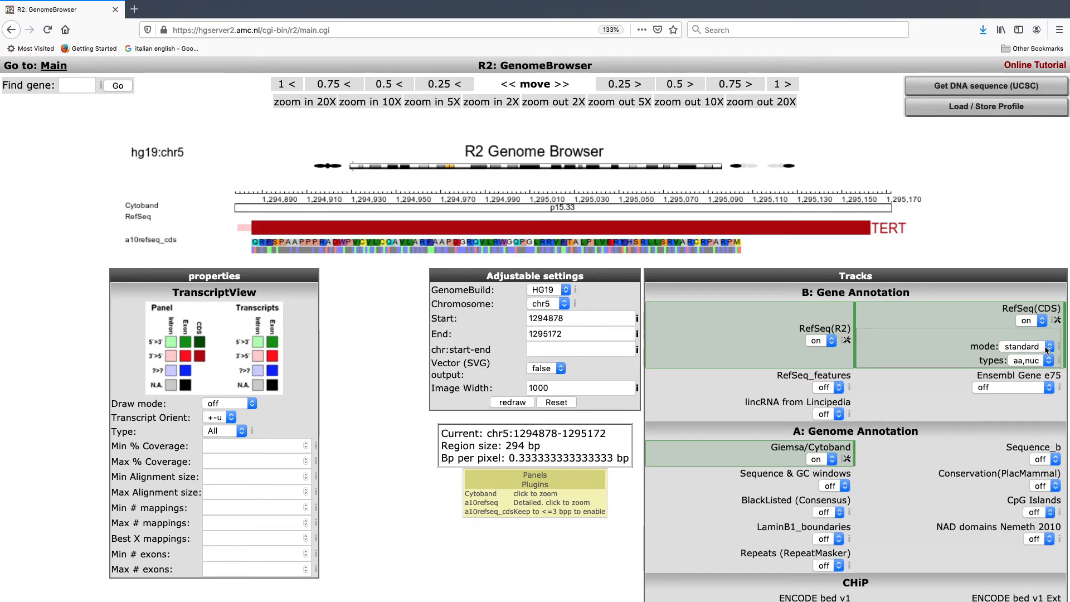
{"action": "left_click", "coordinate": [1047, 349]}
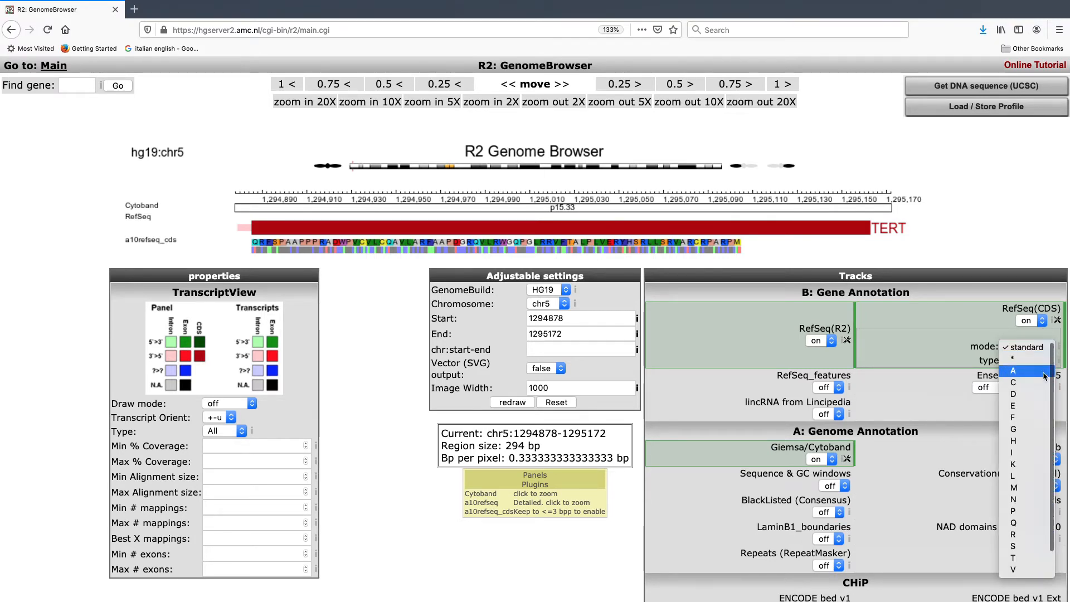
{"action": "left_click", "coordinate": [1028, 514]}
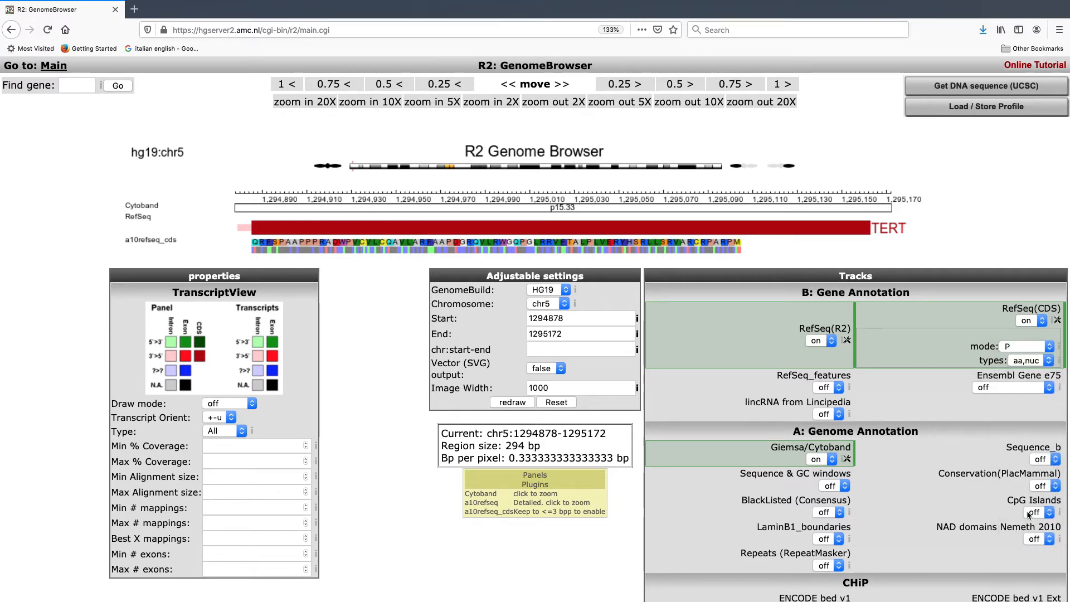
{"action": "left_click", "coordinate": [508, 401]}
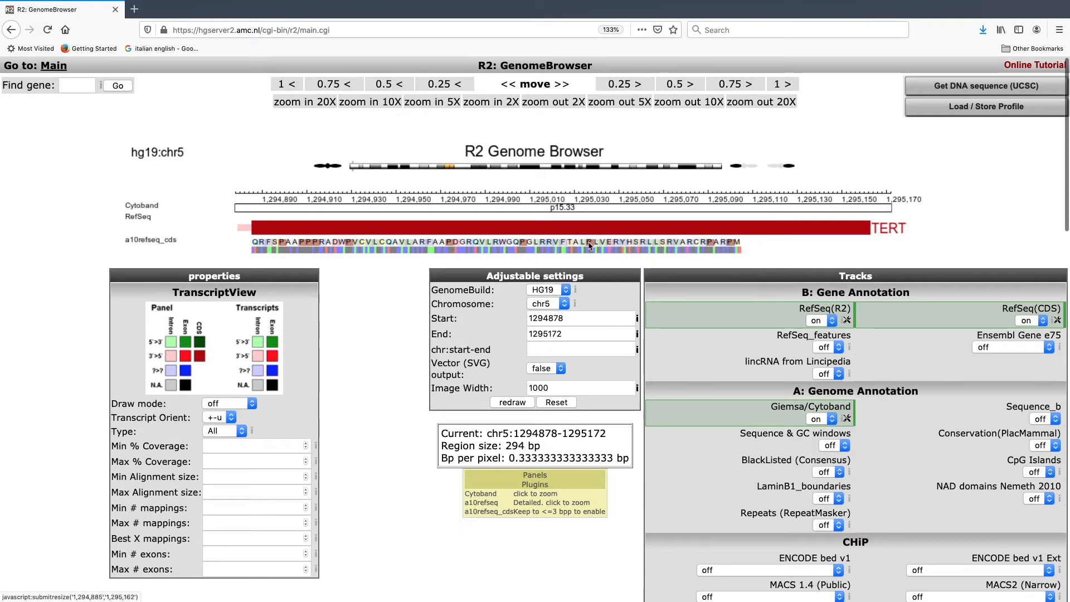
Step: Set the RefSeq(CDS) track's types to aa and redraw the genome view
{"action": "left_click", "coordinate": [1057, 321]}
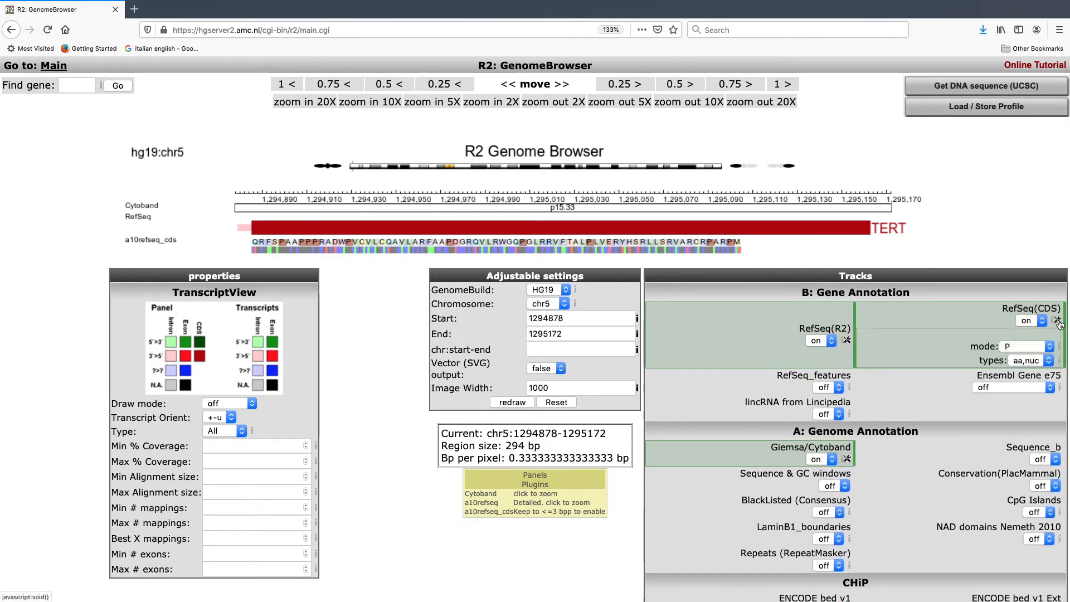
{"action": "left_click", "coordinate": [1047, 361]}
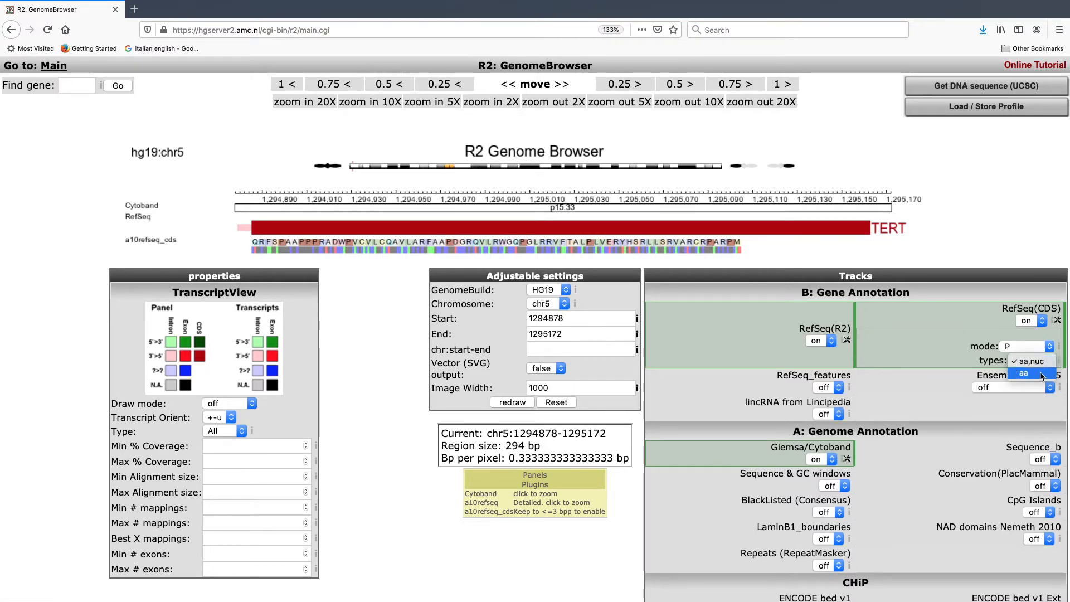
{"action": "left_click", "coordinate": [1041, 374]}
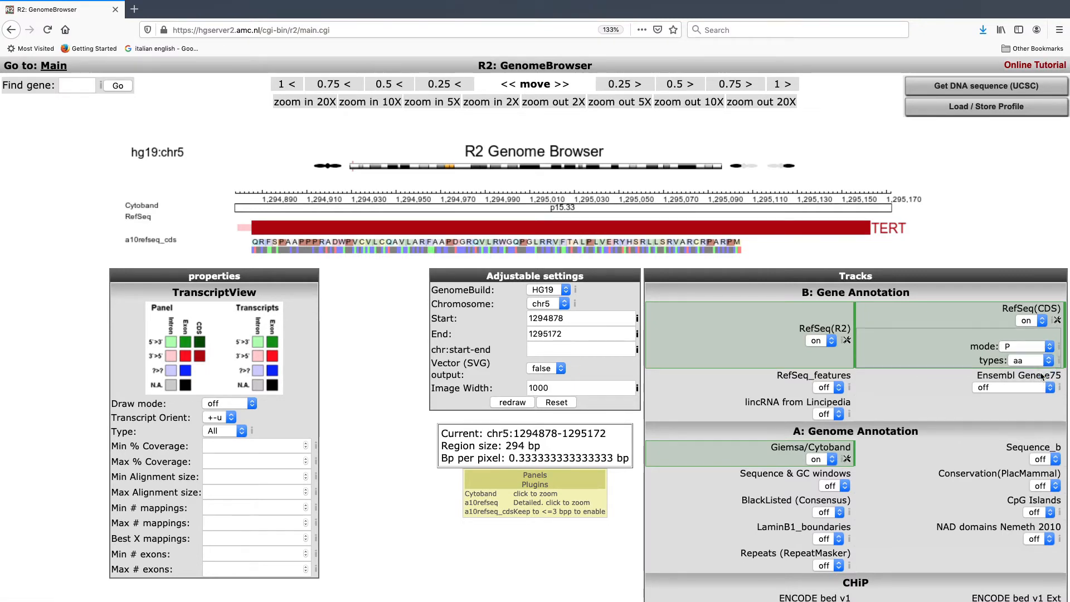
{"action": "left_click", "coordinate": [521, 402]}
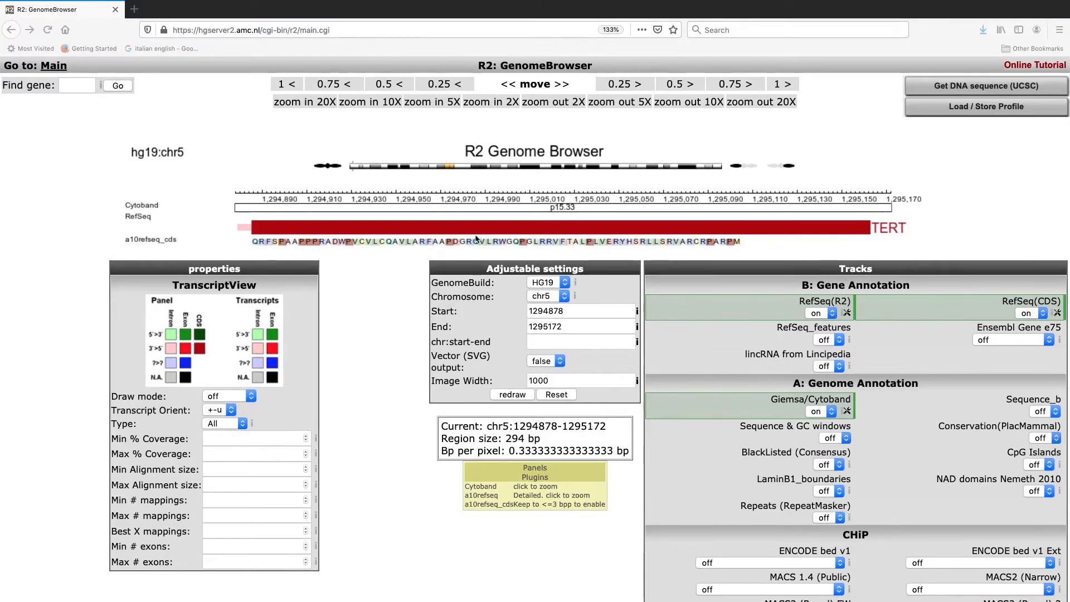
{"action": "left_click_drag", "start_coordinate": [467, 219], "coordinate": [623, 223]}
{"action": "left_click", "coordinate": [520, 394]}
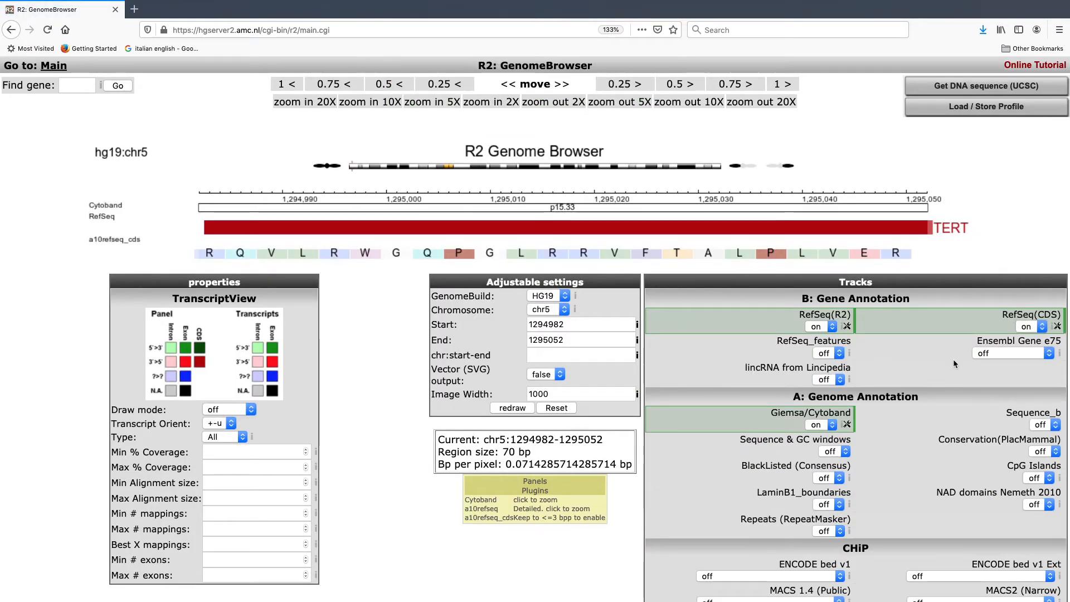
{"action": "left_click", "coordinate": [1056, 427]}
{"action": "left_click", "coordinate": [1041, 439]}
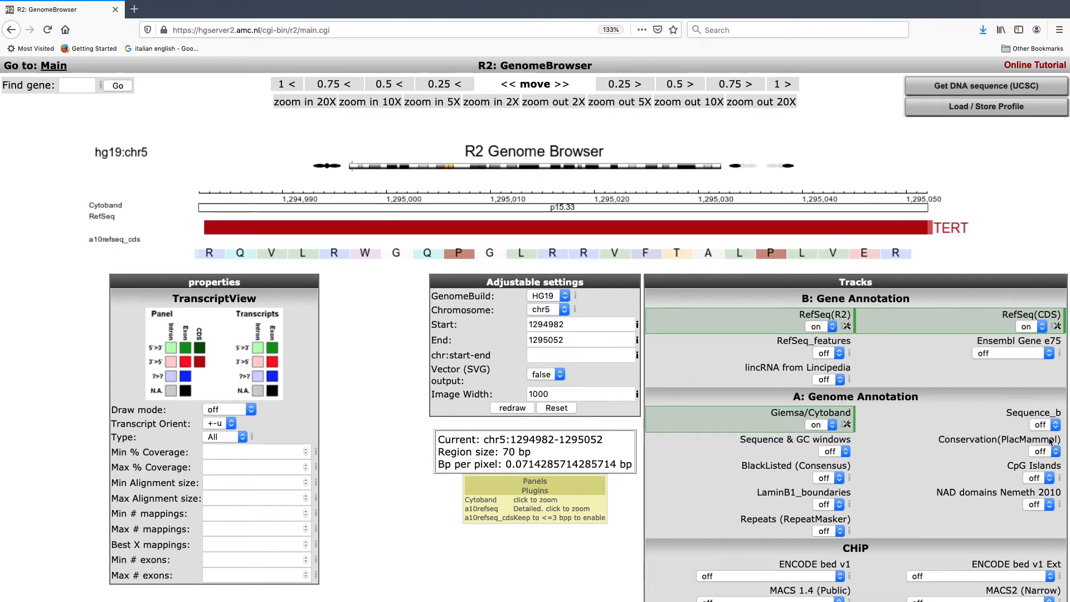
{"action": "left_click", "coordinate": [496, 410]}
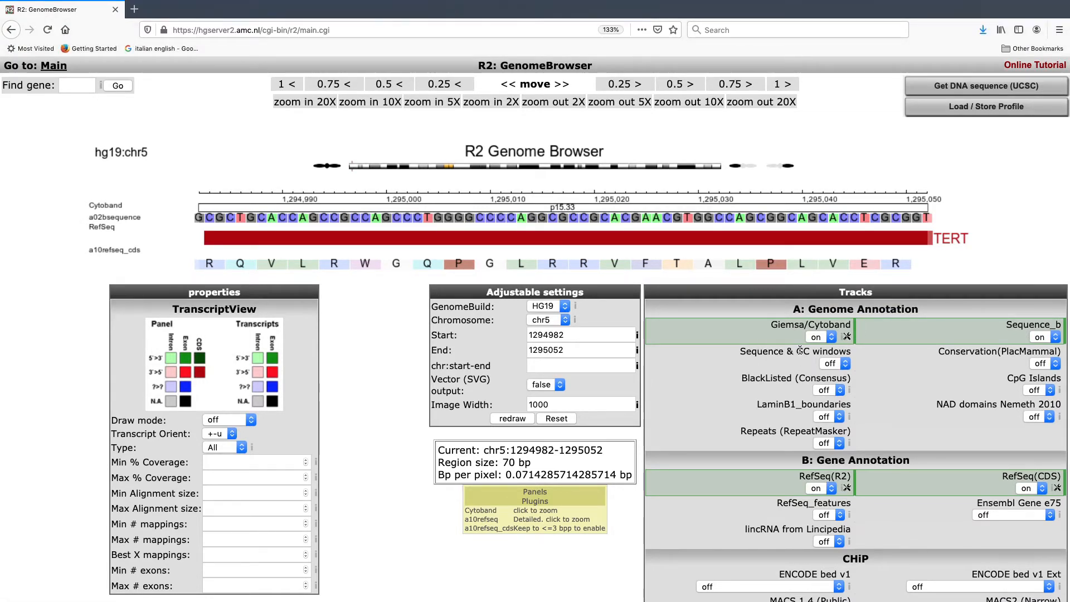
Step: Turn on the Sequence & GC windows track, redraw the view and zoom the region out 5X
{"action": "left_click", "coordinate": [845, 363]}
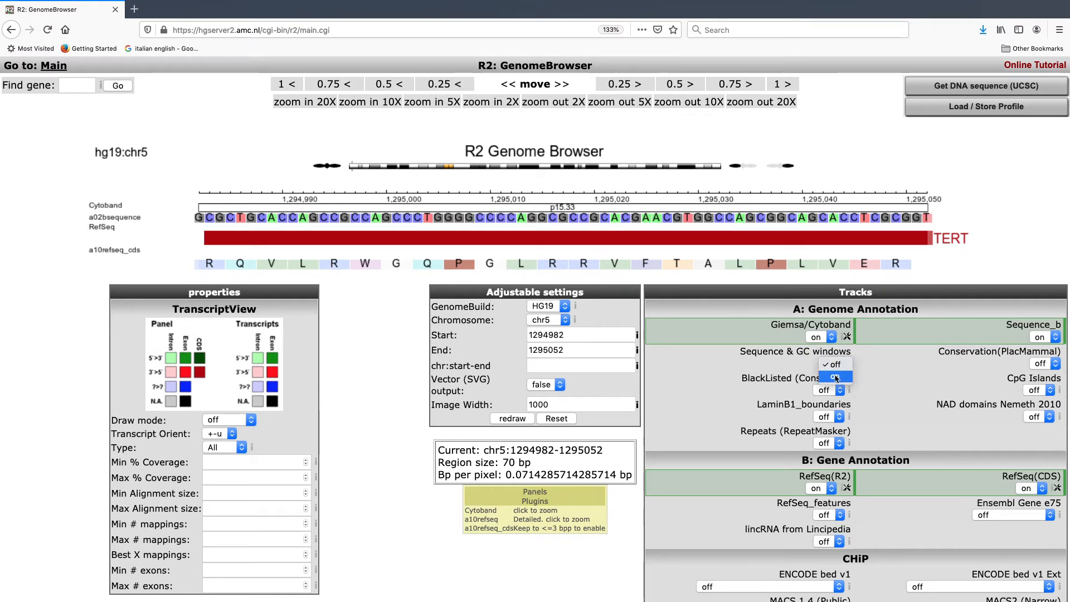
{"action": "left_click", "coordinate": [835, 377]}
{"action": "left_click", "coordinate": [512, 419]}
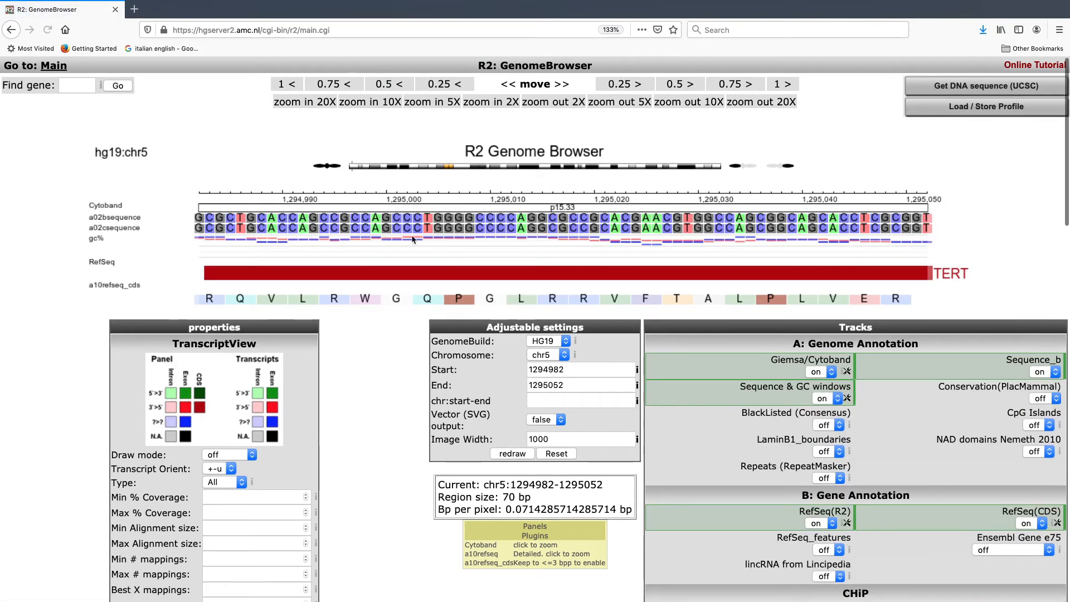
{"action": "left_click", "coordinate": [622, 103]}
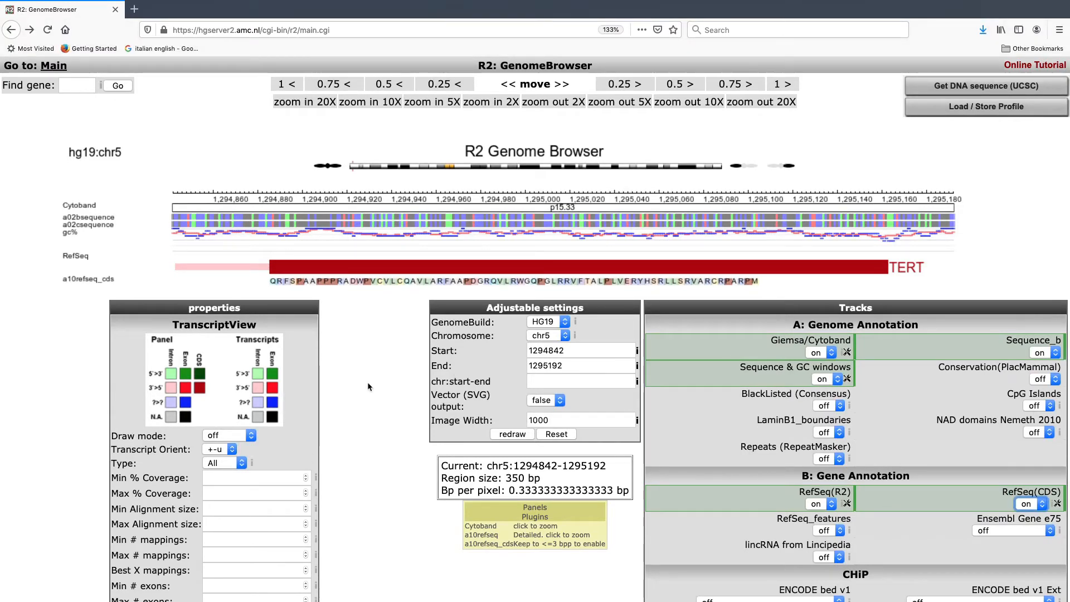
Step: Turn off the Sequence_b, Sequence & GC windows and RefSeq(CDS) tracks
{"action": "left_click", "coordinate": [1042, 353]}
{"action": "left_click", "coordinate": [1044, 342]}
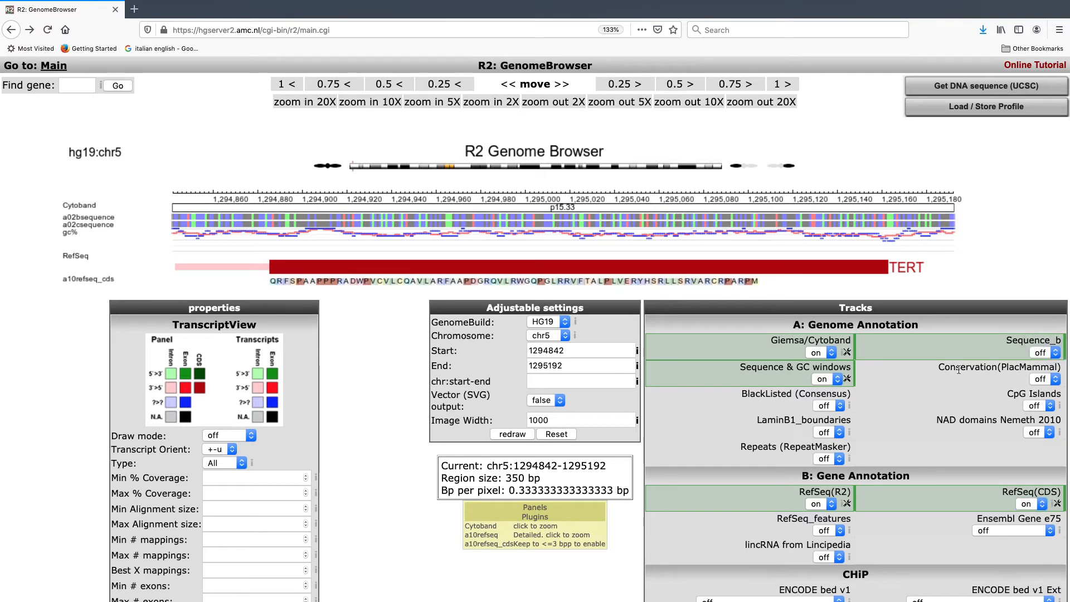
{"action": "left_click", "coordinate": [822, 383]}
{"action": "left_click", "coordinate": [824, 368]}
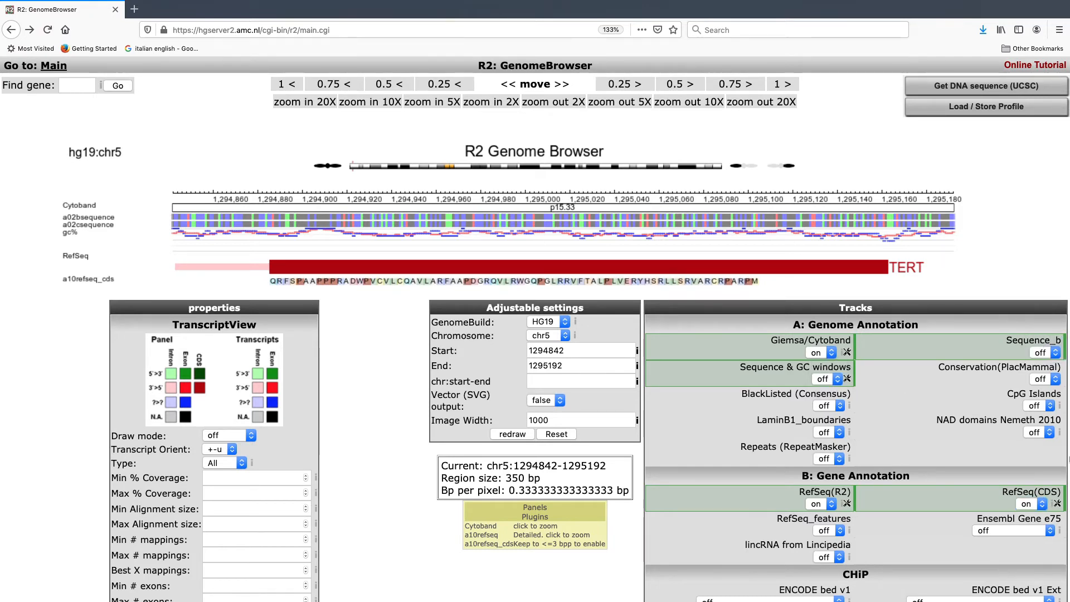
{"action": "left_click", "coordinate": [1043, 504]}
{"action": "left_click", "coordinate": [1037, 496]}
Step: Set the region start to 1252286 and the end to 1296162 on chr5, and redraw the genome view
{"action": "double_click", "coordinate": [544, 350]}
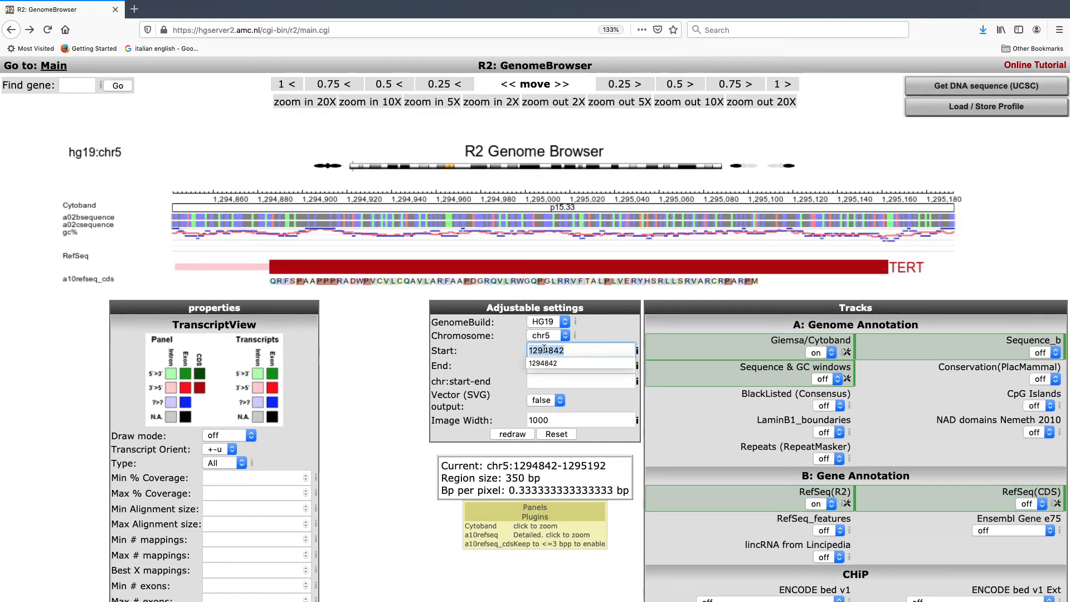
{"action": "type", "text": "12"}
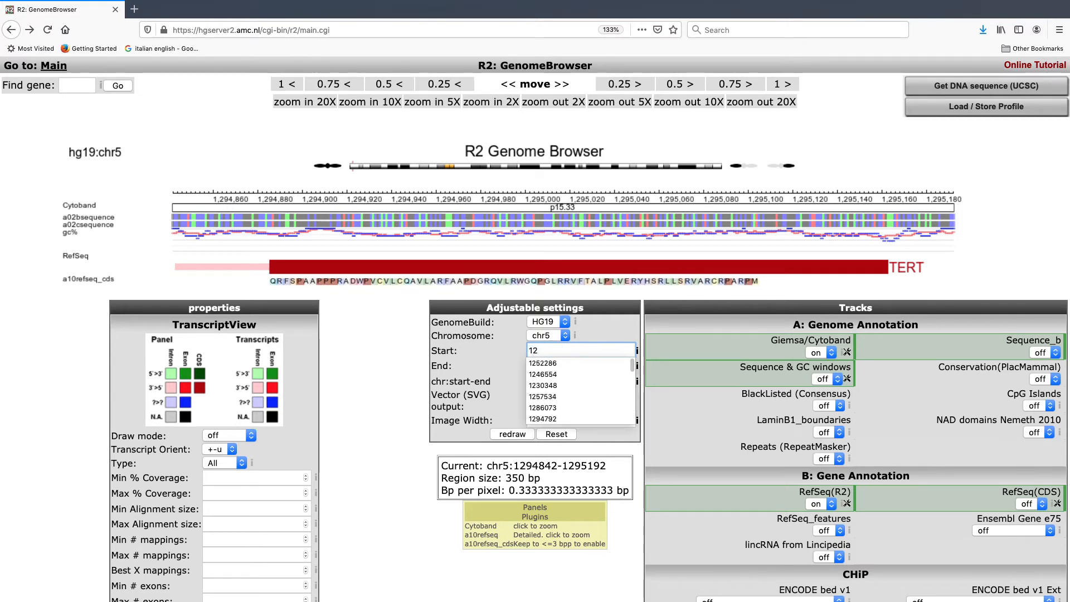
{"action": "left_click", "coordinate": [567, 363]}
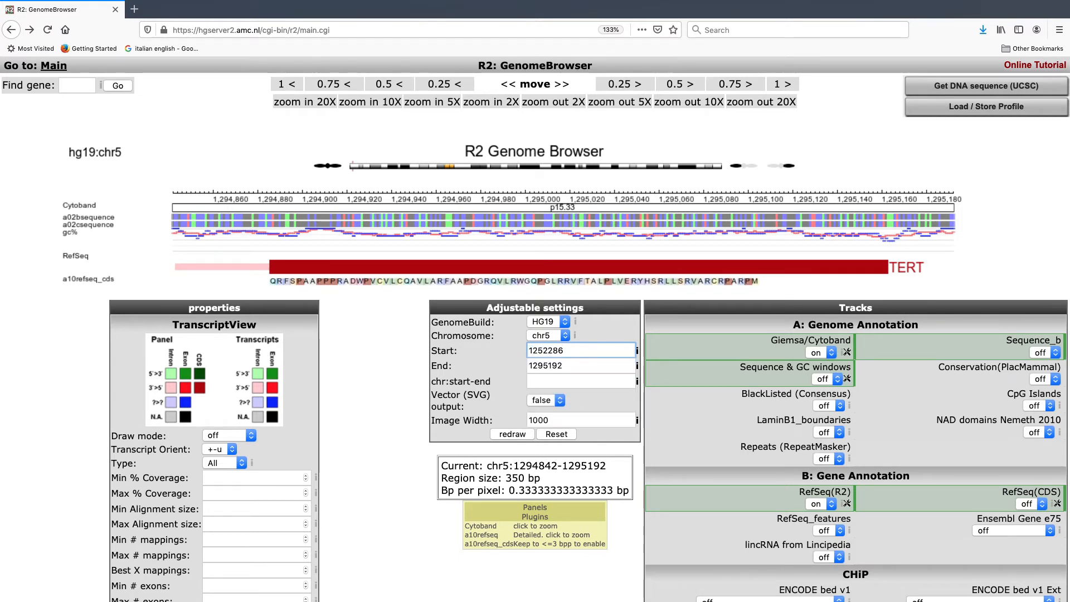
{"action": "double_click", "coordinate": [560, 365]}
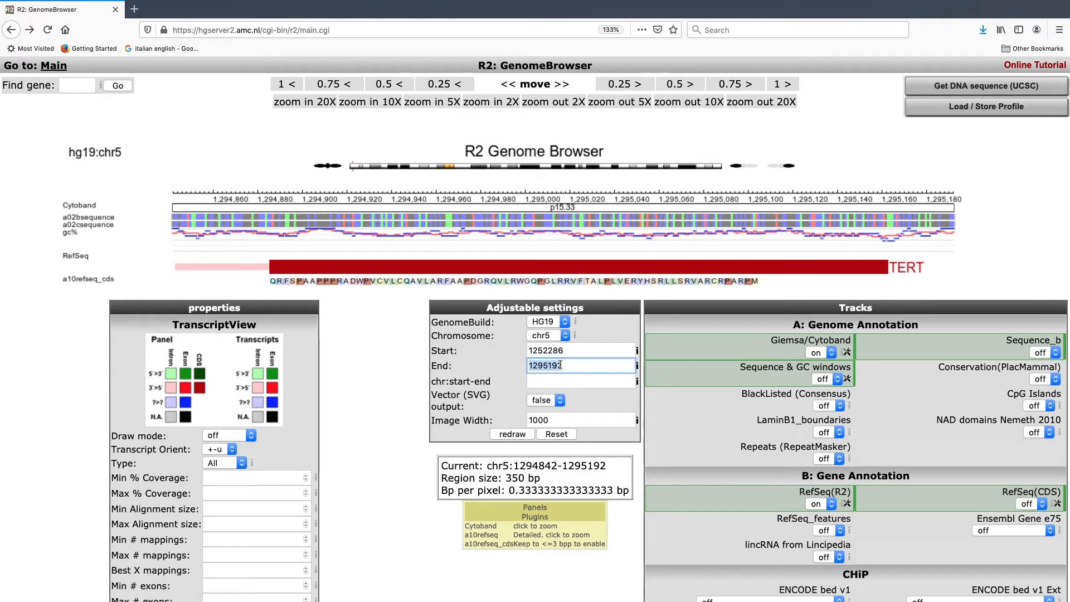
{"action": "type", "text": "129"}
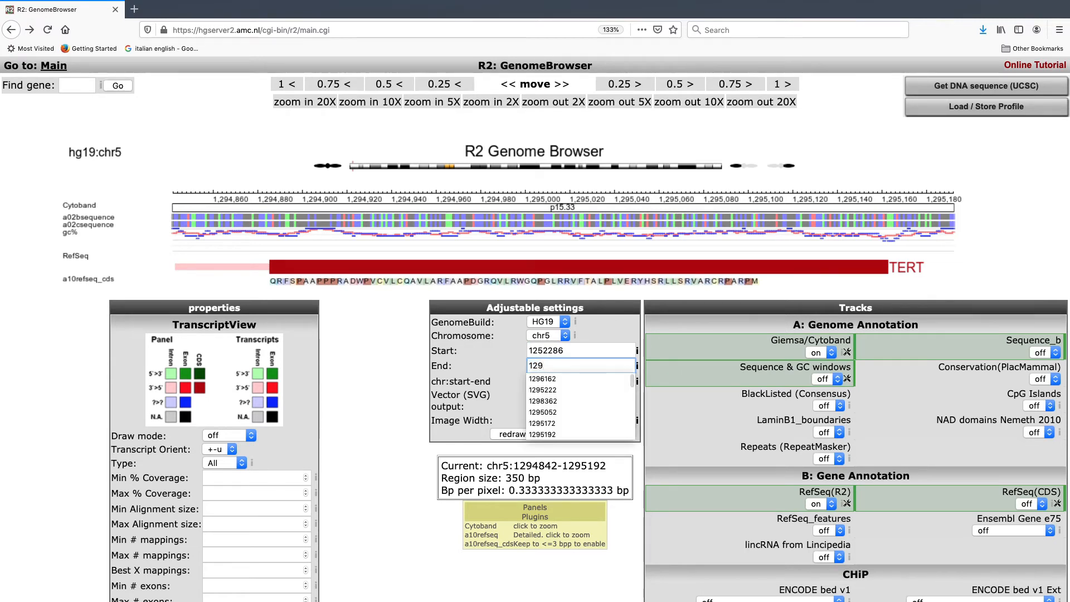
{"action": "left_click", "coordinate": [549, 379]}
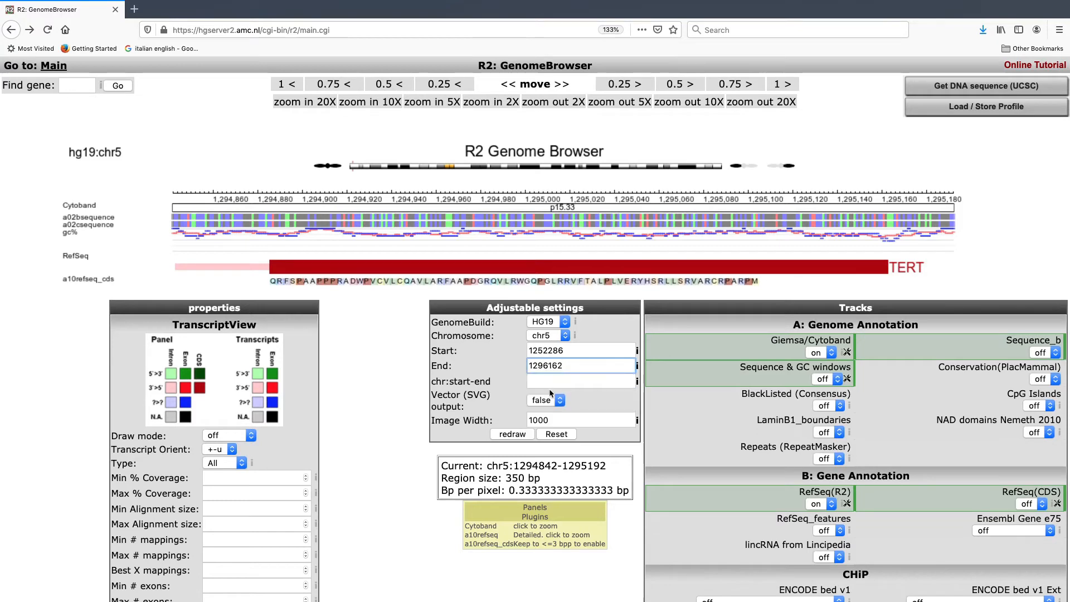
{"action": "left_click", "coordinate": [507, 438]}
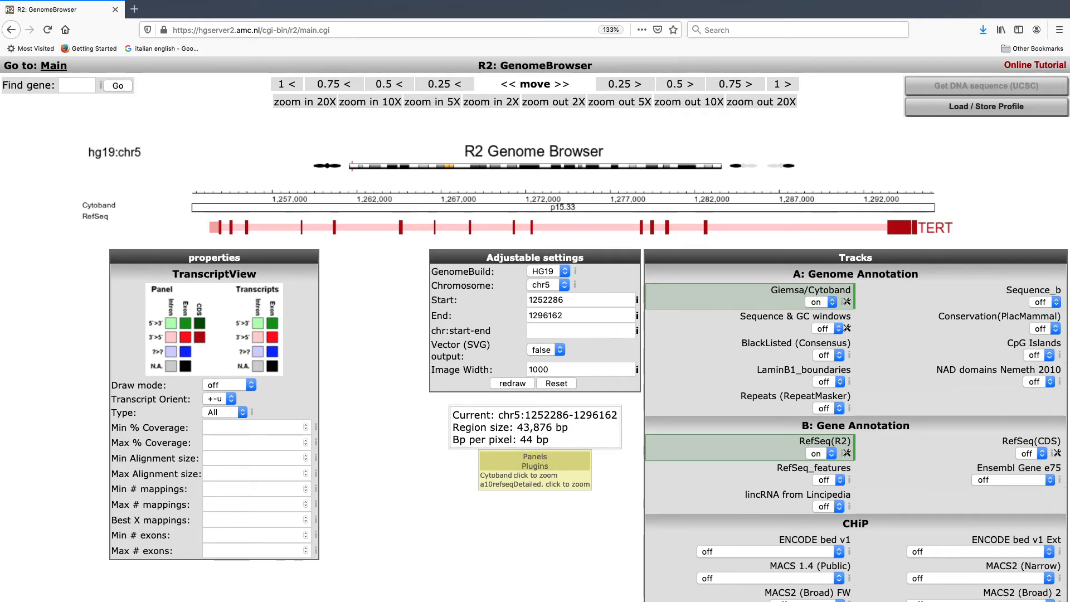
Step: Look through the available track categories, including ChIP, Genome Variation, NGS, TranscriptView Annotation and U:CGH
{"action": "scroll", "coordinate": [766, 401], "scroll_direction": "down", "scroll_amount": 3}
{"action": "scroll", "coordinate": [765, 402], "scroll_direction": "down", "scroll_amount": 14}
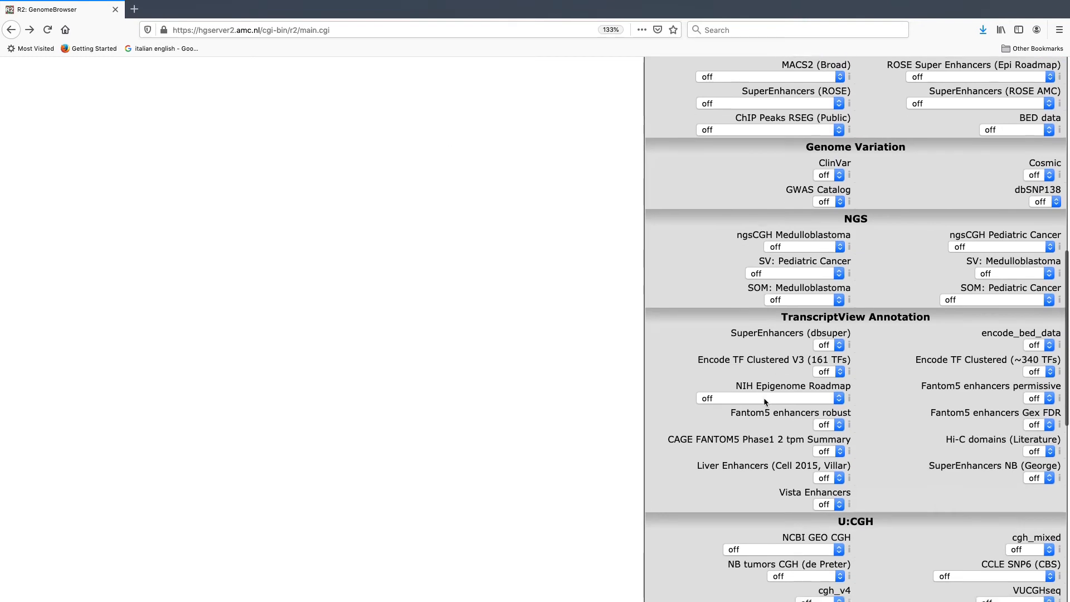
{"action": "scroll", "coordinate": [765, 400], "scroll_direction": "down", "scroll_amount": 4}
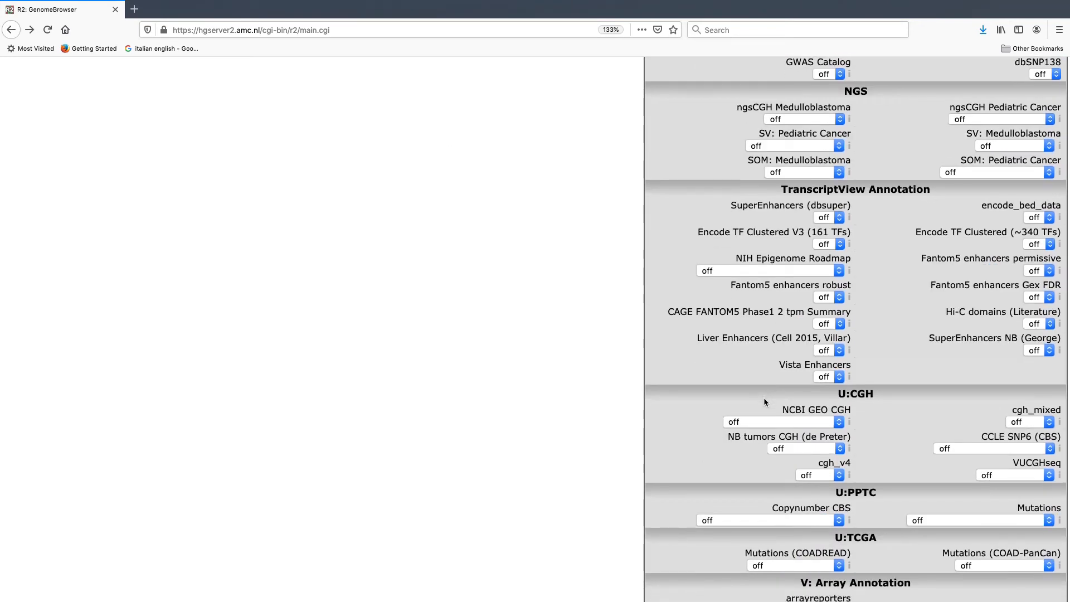
{"action": "scroll", "coordinate": [764, 397], "scroll_direction": "up", "scroll_amount": 18}
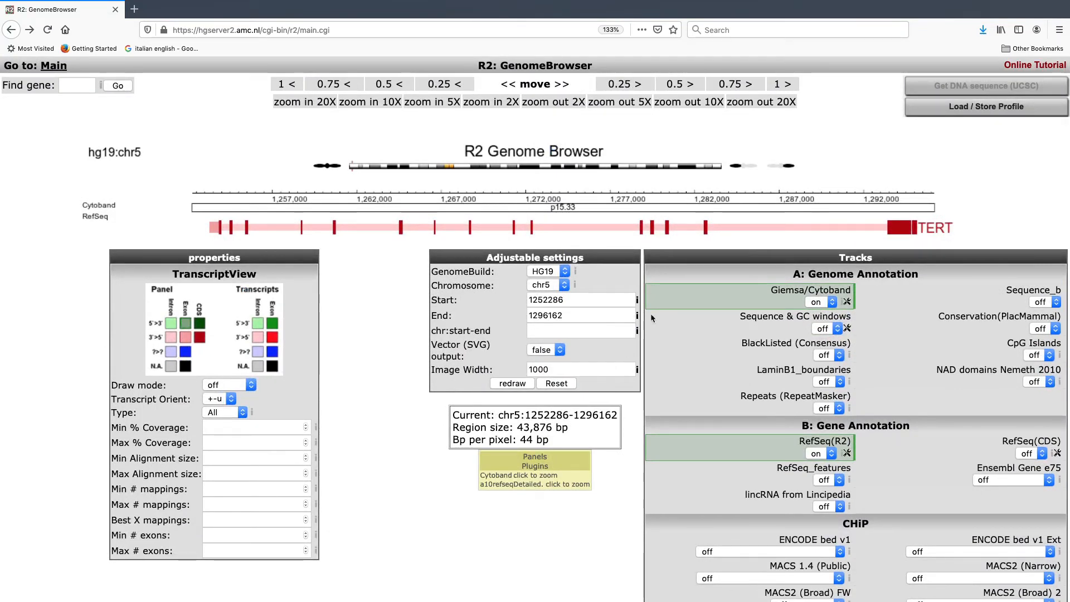
{"action": "mouse_move", "coordinate": [637, 318]}
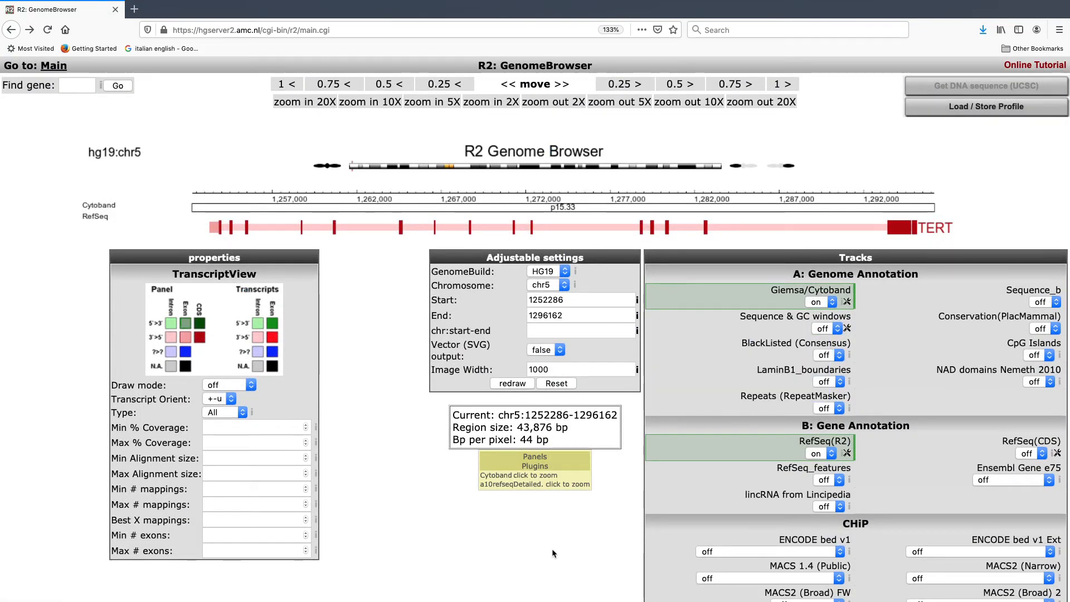
{"action": "scroll", "coordinate": [552, 548], "scroll_direction": "down", "scroll_amount": 3}
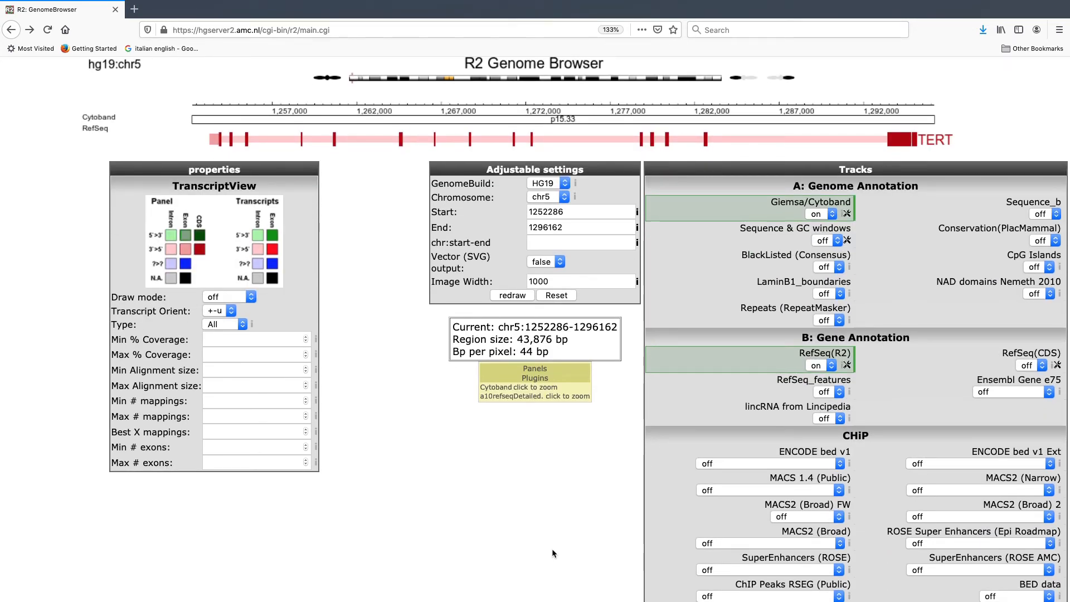
{"action": "scroll", "coordinate": [552, 548], "scroll_direction": "up", "scroll_amount": 3}
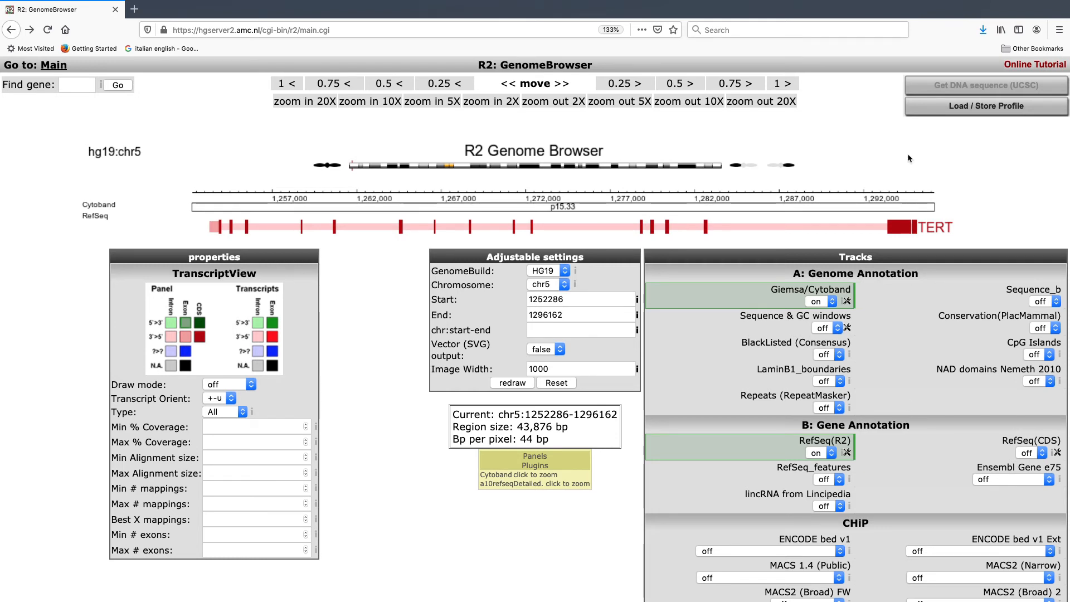
Step: Open the genome browser profiles and enter test as the name for storing the current settings as a personal profile
{"action": "left_click", "coordinate": [991, 112]}
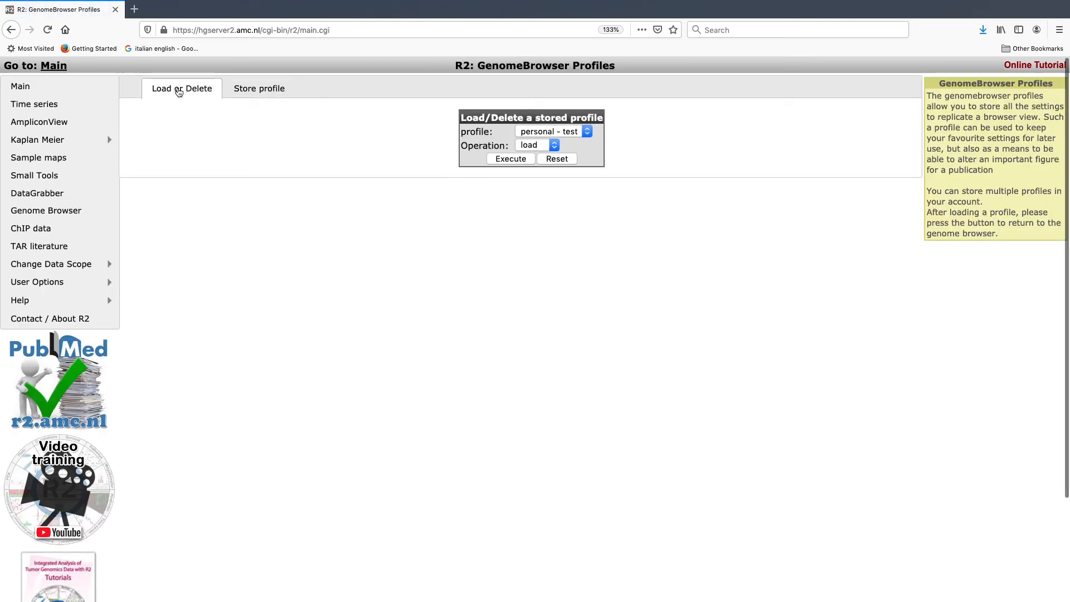
{"action": "left_click", "coordinate": [265, 92]}
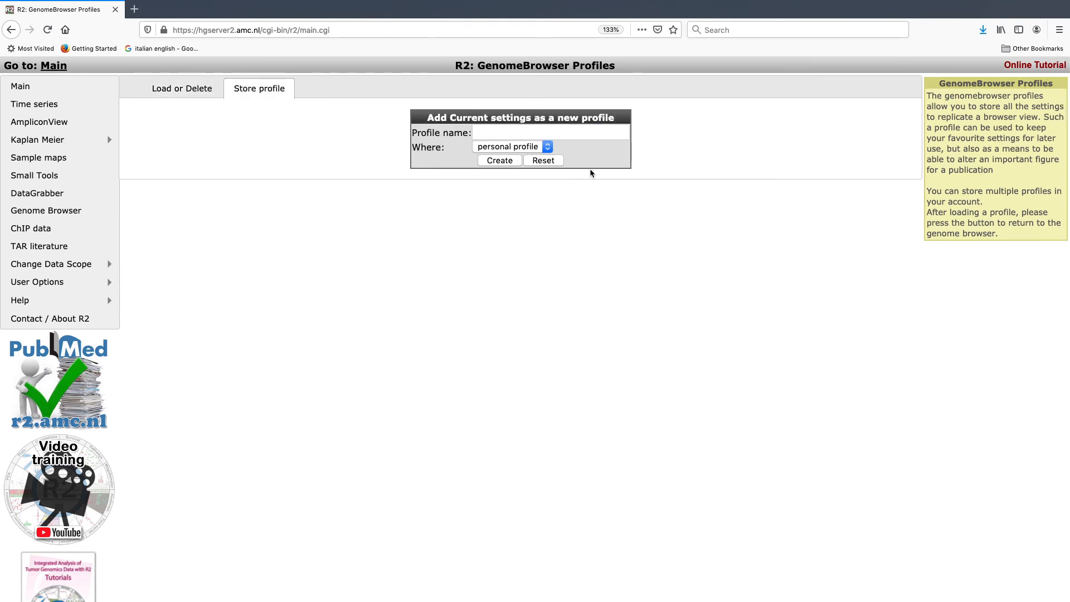
{"action": "left_click", "coordinate": [517, 131]}
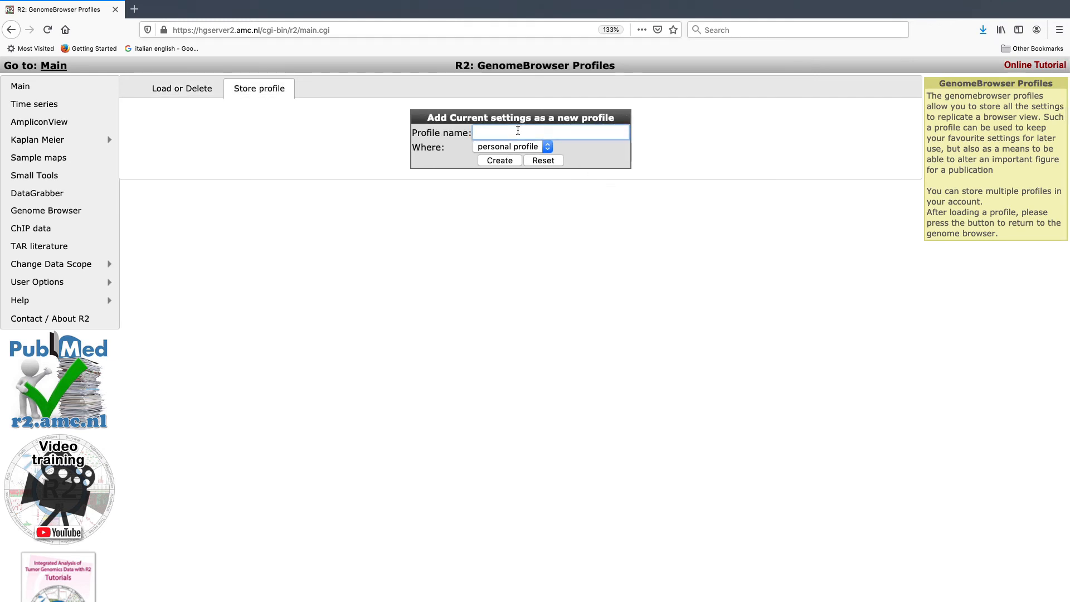
{"action": "type", "text": "test"}
Step: Load the stored personal profile test and return to the genome browser
{"action": "left_click", "coordinate": [195, 90]}
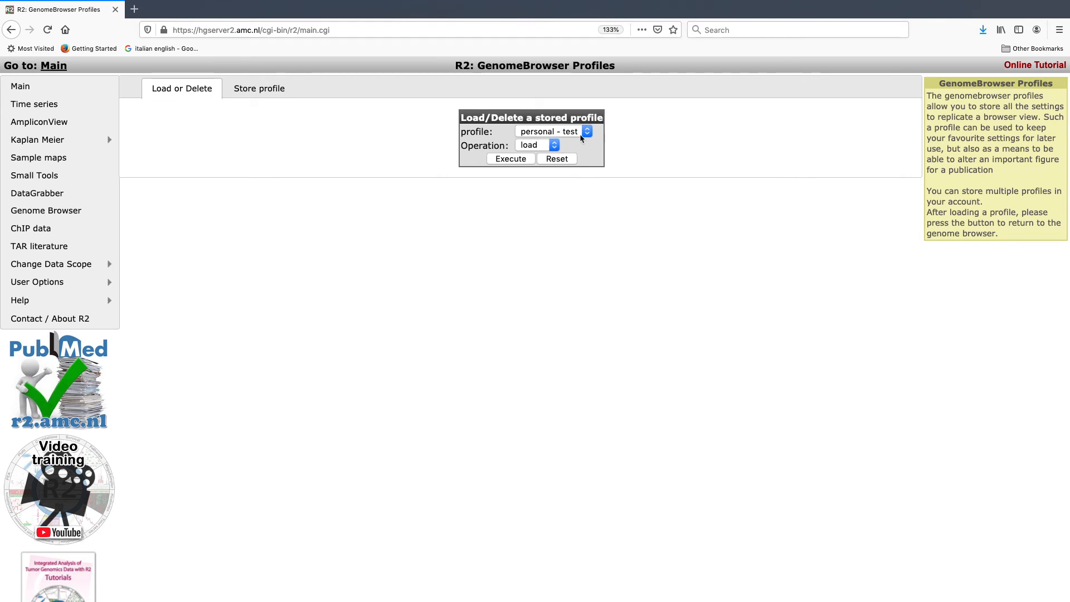
{"action": "left_click", "coordinate": [522, 162]}
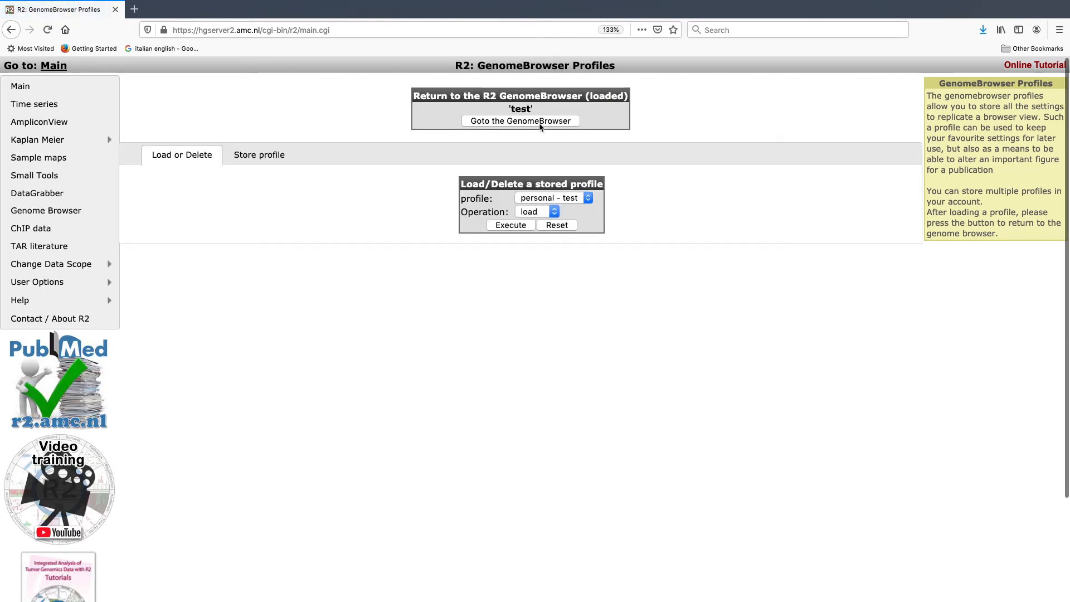
{"action": "left_click", "coordinate": [539, 124]}
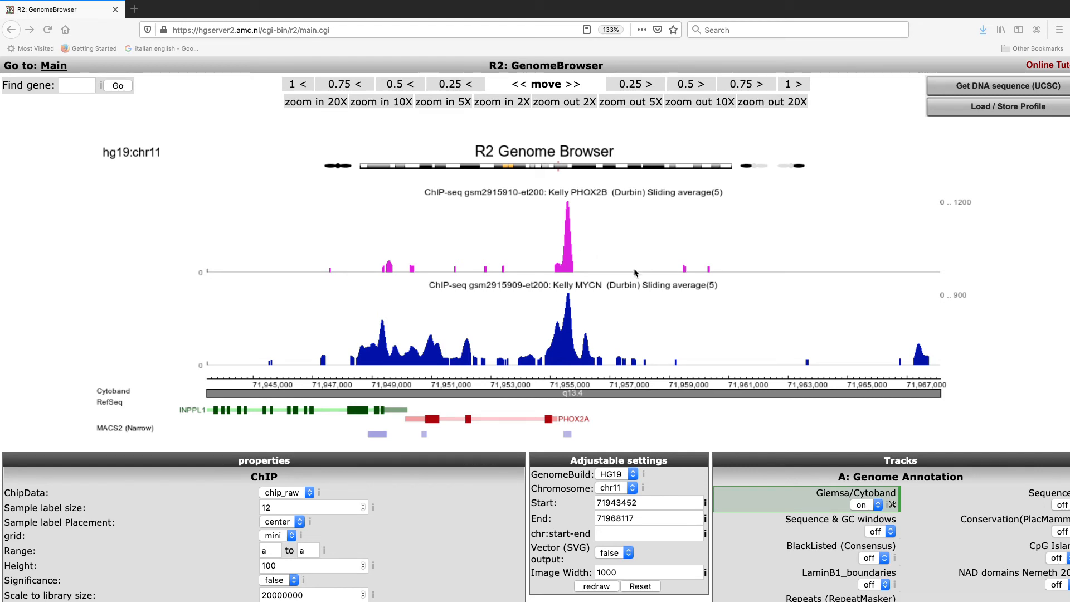
Step: Set the RefSeq(R2) track's height to 20 and redraw the genome view
{"action": "scroll", "coordinate": [633, 269], "scroll_direction": "down", "scroll_amount": 2}
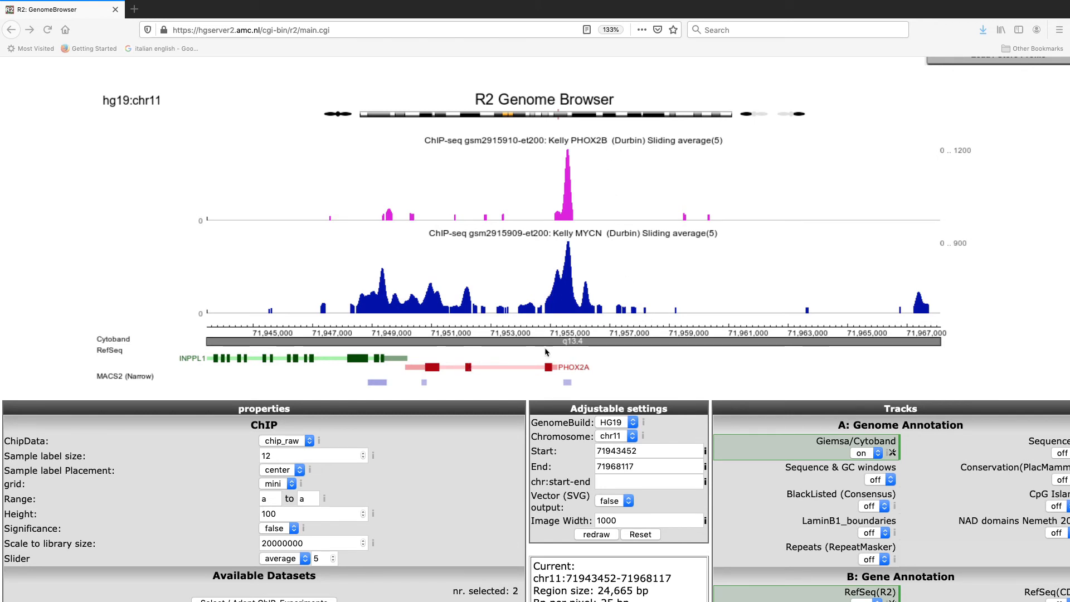
{"action": "scroll", "coordinate": [668, 378], "scroll_direction": "down", "scroll_amount": 4}
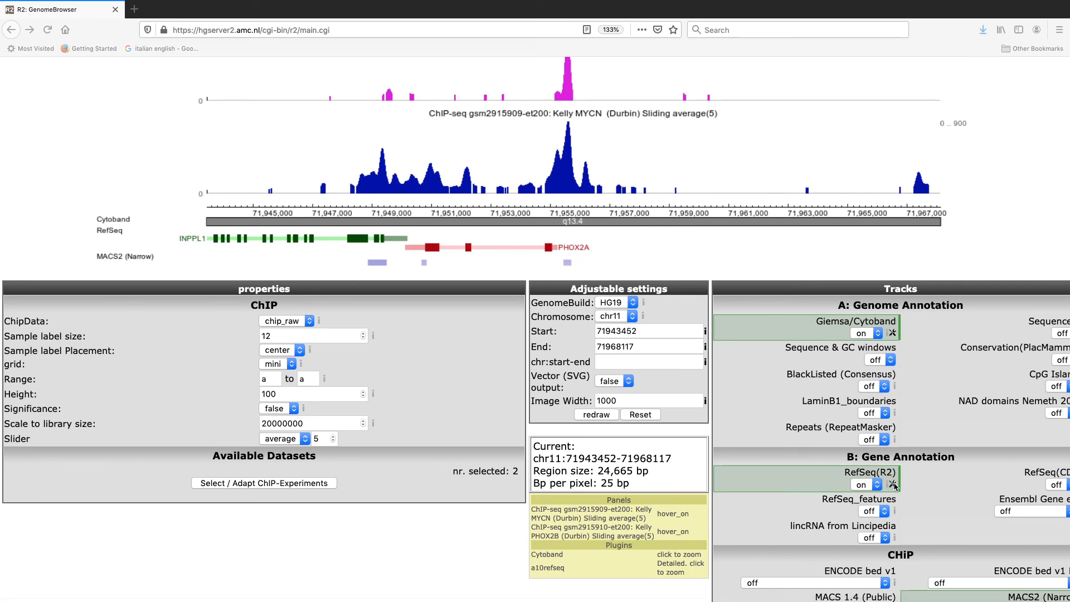
{"action": "left_click", "coordinate": [892, 485]}
{"action": "double_click", "coordinate": [864, 526]}
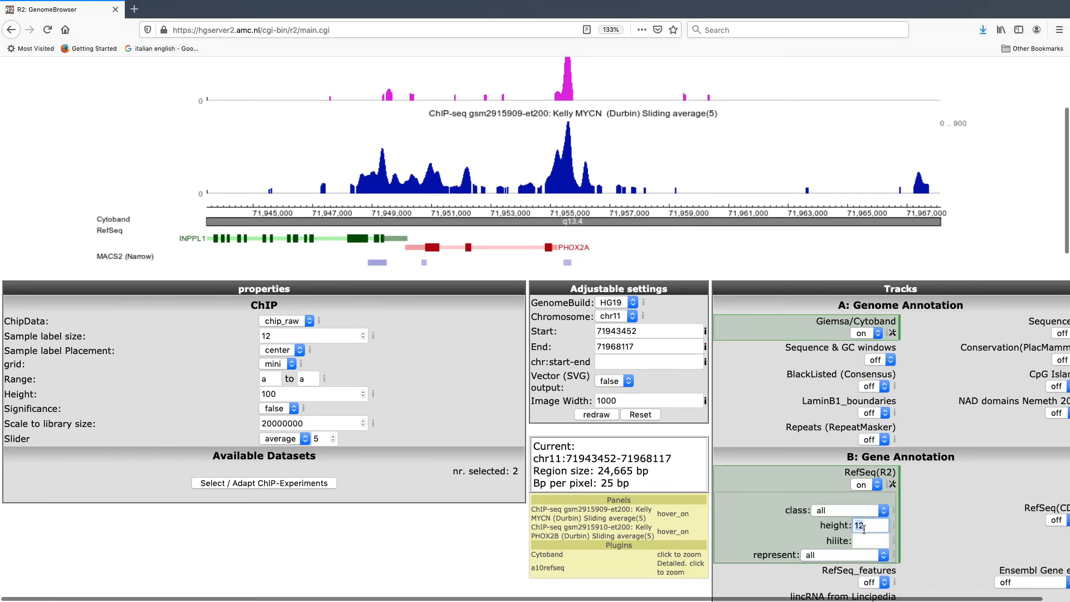
{"action": "type", "text": "20"}
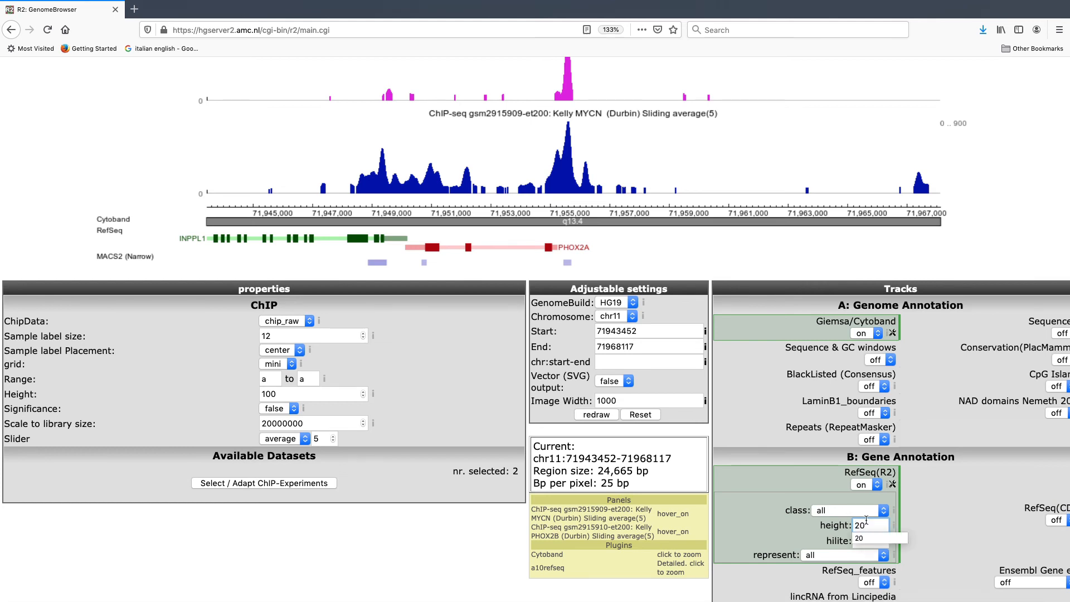
{"action": "key", "text": "Escape"}
{"action": "left_click", "coordinate": [598, 414]}
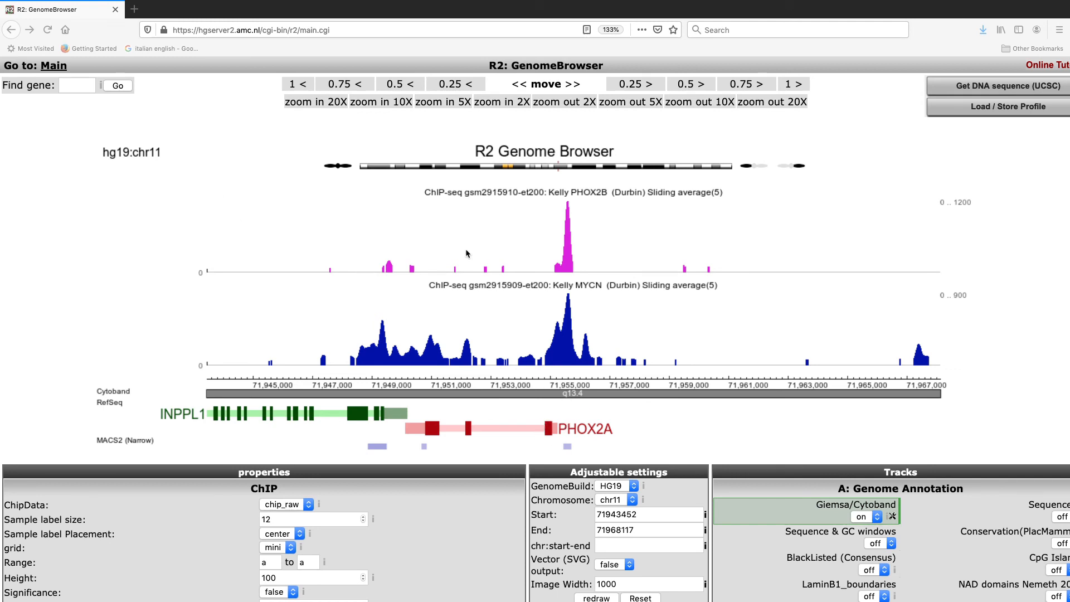
Step: Find the gene PHOX2B and show its region in the genome view
{"action": "left_click", "coordinate": [79, 86]}
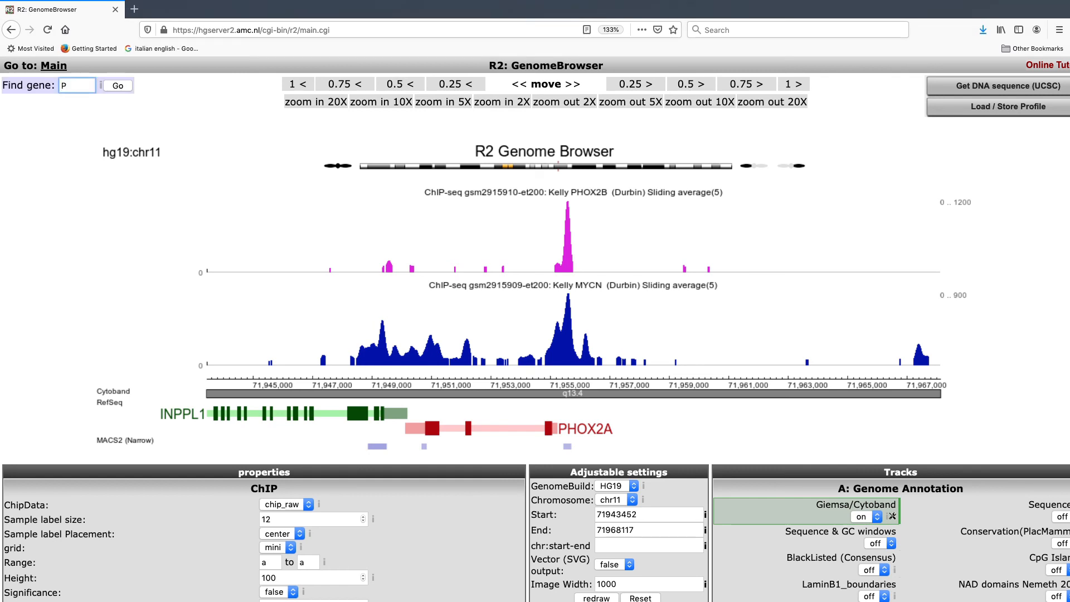
{"action": "type", "text": "PHOX2B"}
{"action": "left_click", "coordinate": [115, 88]}
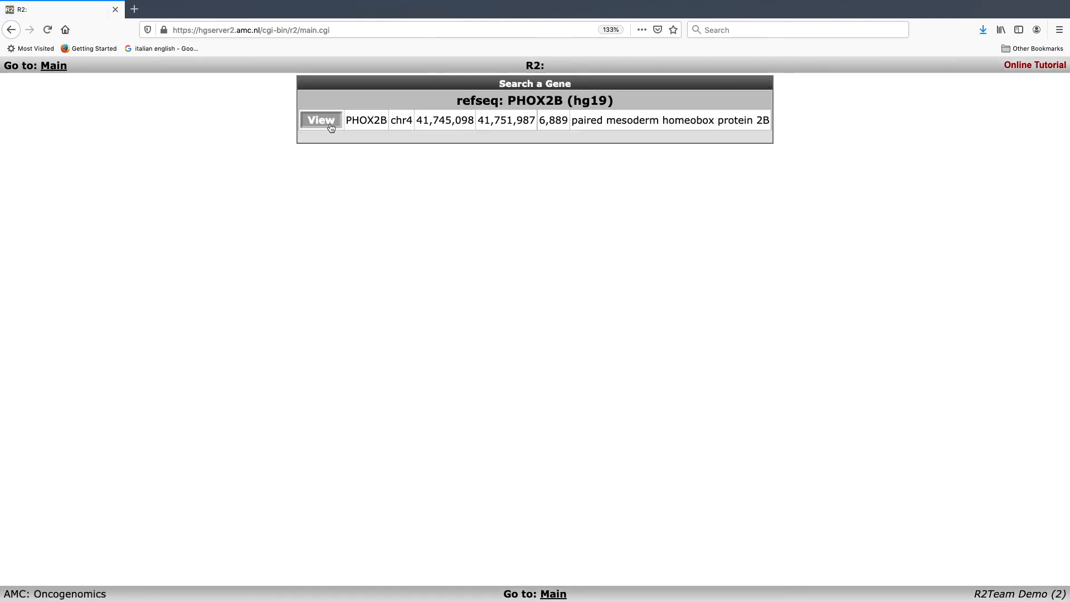
{"action": "left_click", "coordinate": [329, 124]}
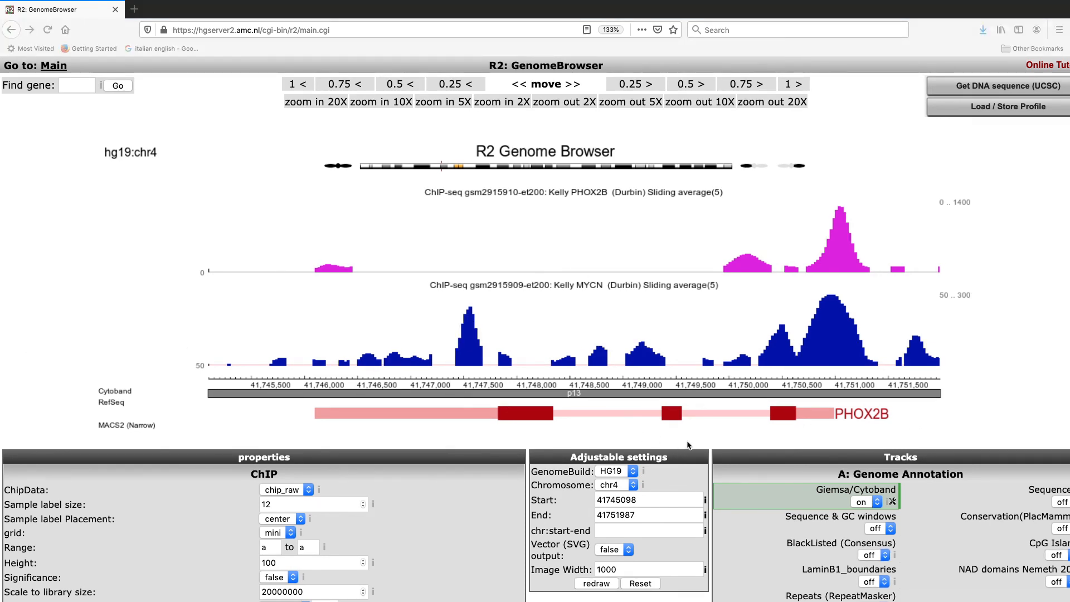
{"action": "scroll", "coordinate": [689, 444], "scroll_direction": "down", "scroll_amount": 3}
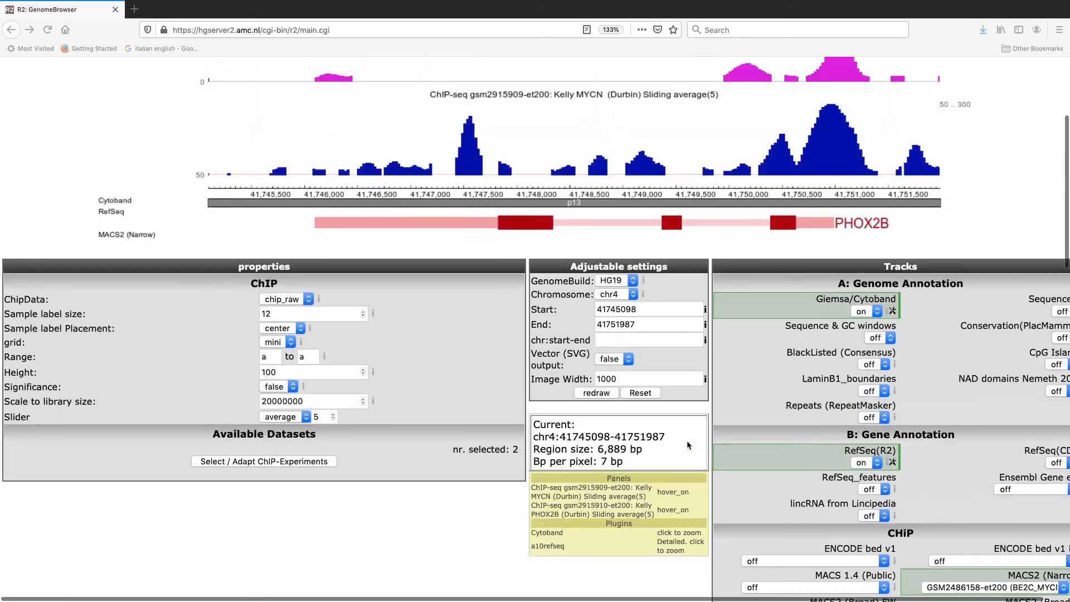
{"action": "scroll", "coordinate": [689, 444], "scroll_direction": "up", "scroll_amount": 3}
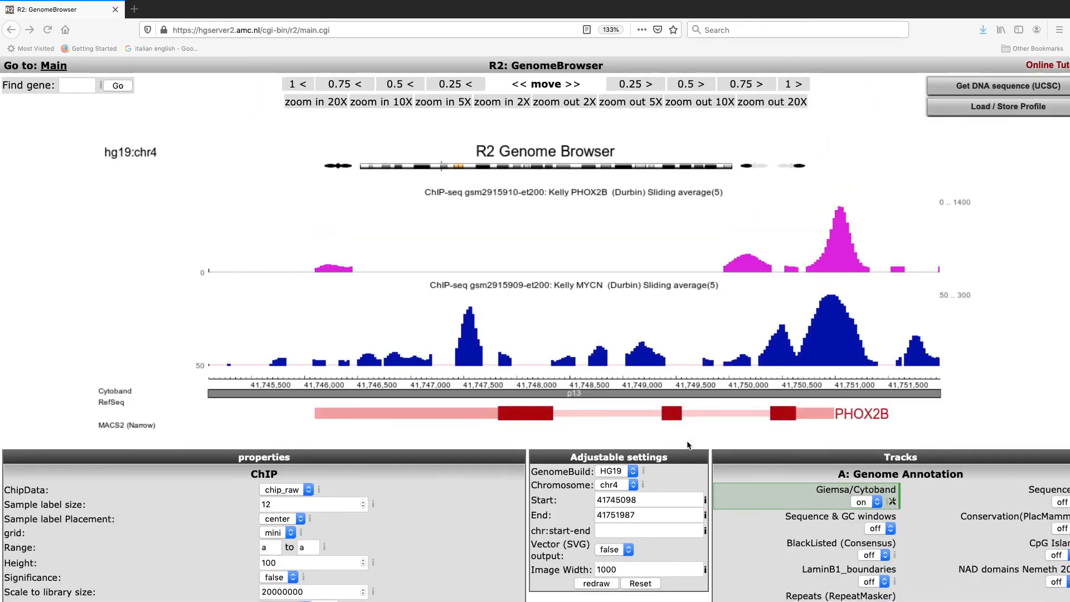
{"action": "scroll", "coordinate": [688, 444], "scroll_direction": "down", "scroll_amount": 1}
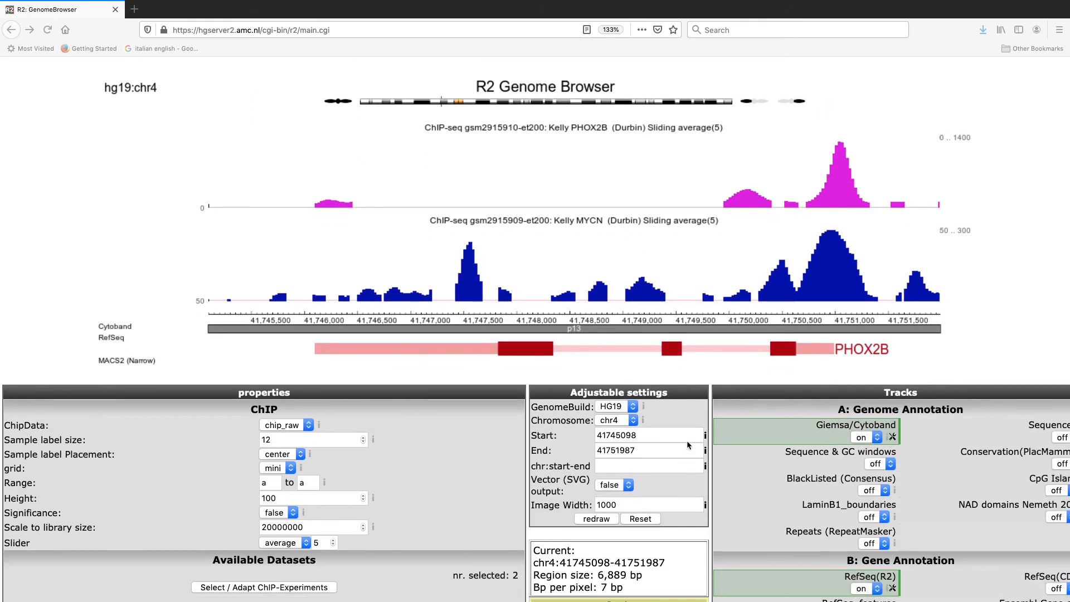
{"action": "scroll", "coordinate": [688, 444], "scroll_direction": "up", "scroll_amount": 1}
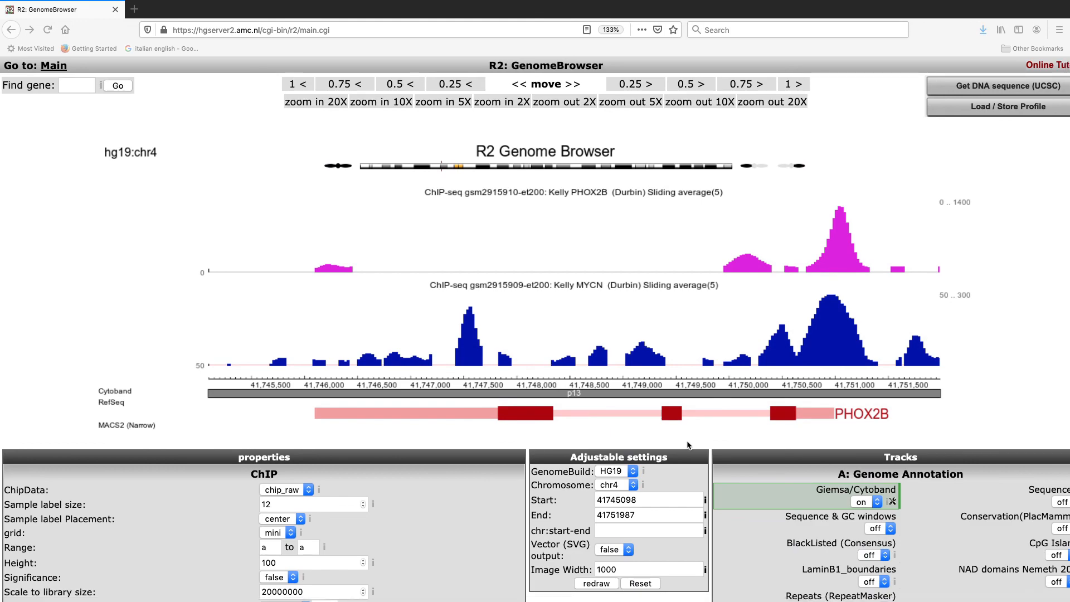